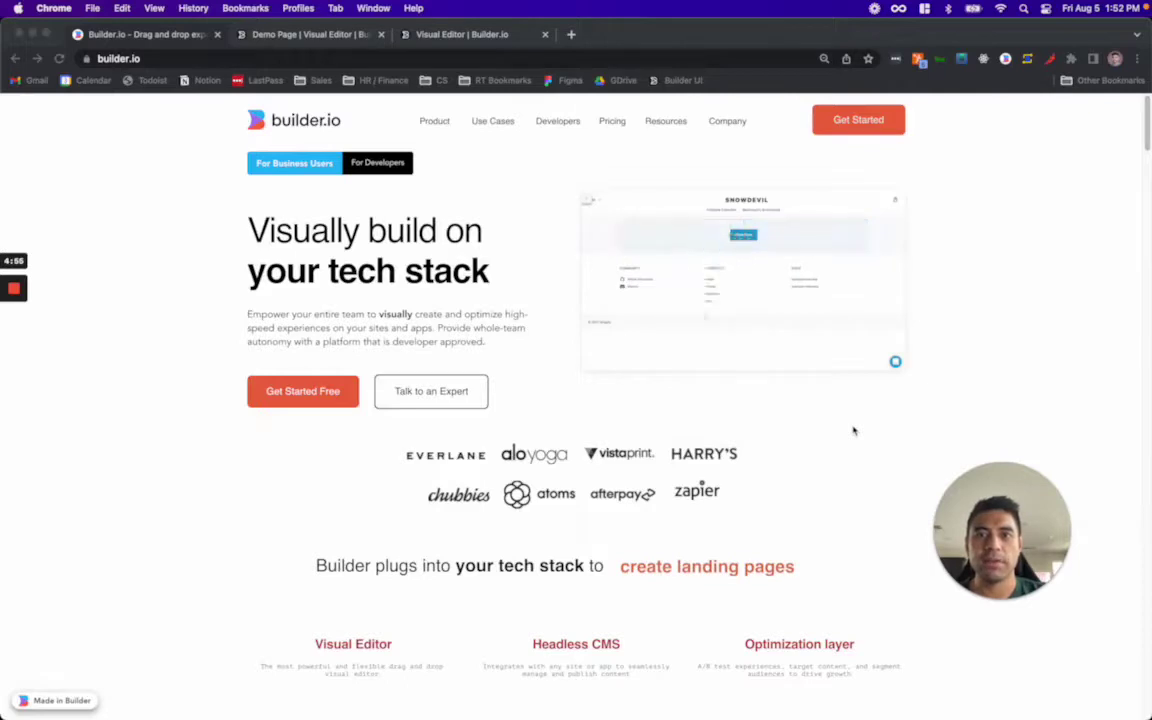
Step: Open the Demo Page in the visual editor and insert the Hero Banner template with the 4-box Category Horizontal template below it
click(1050, 413)
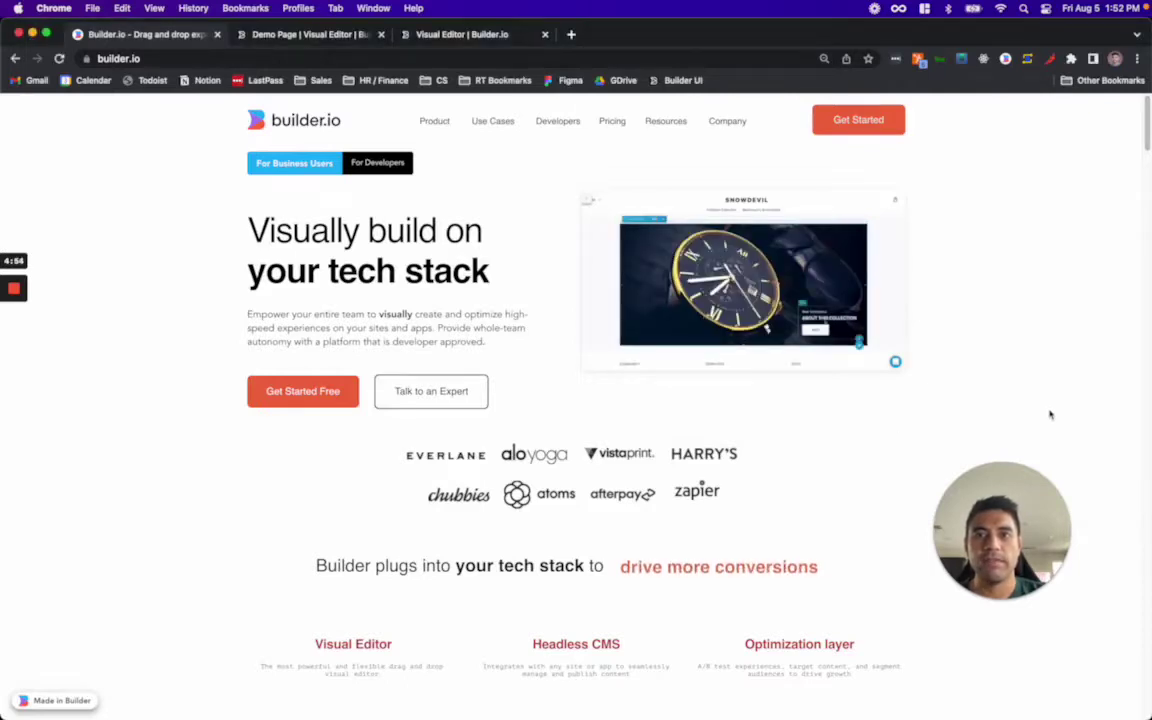
click(320, 36)
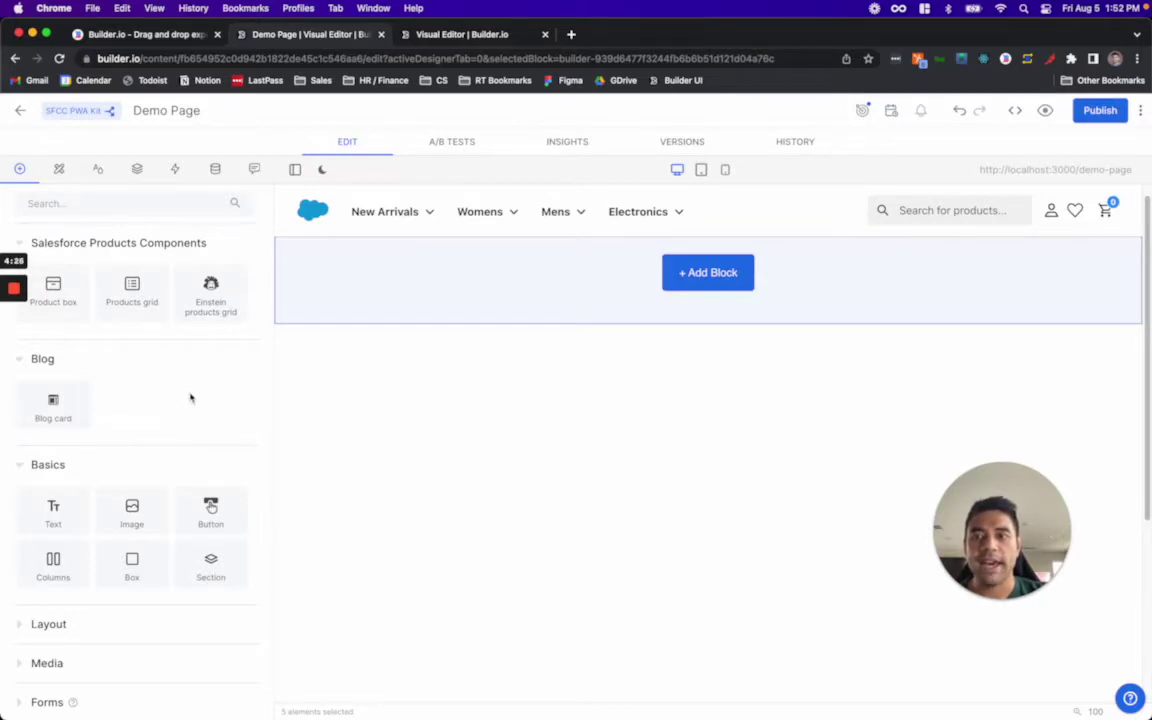
scroll(167, 411, down, 8)
scroll(170, 409, up, 8)
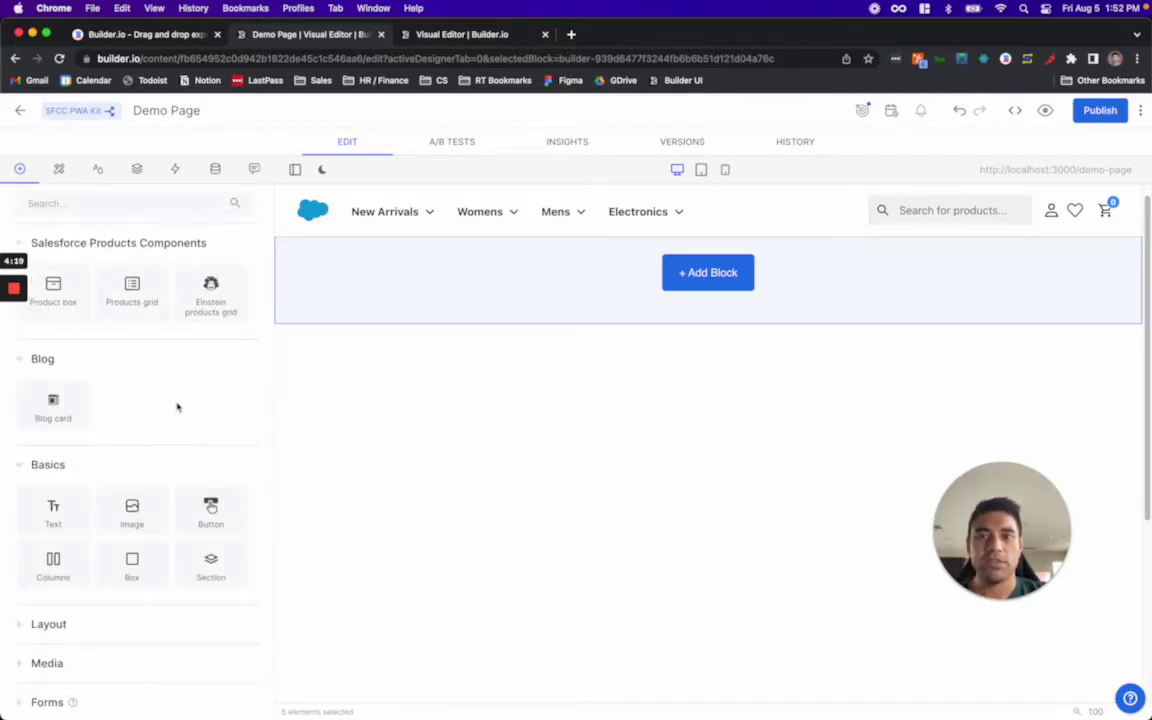
scroll(184, 405, down, 4)
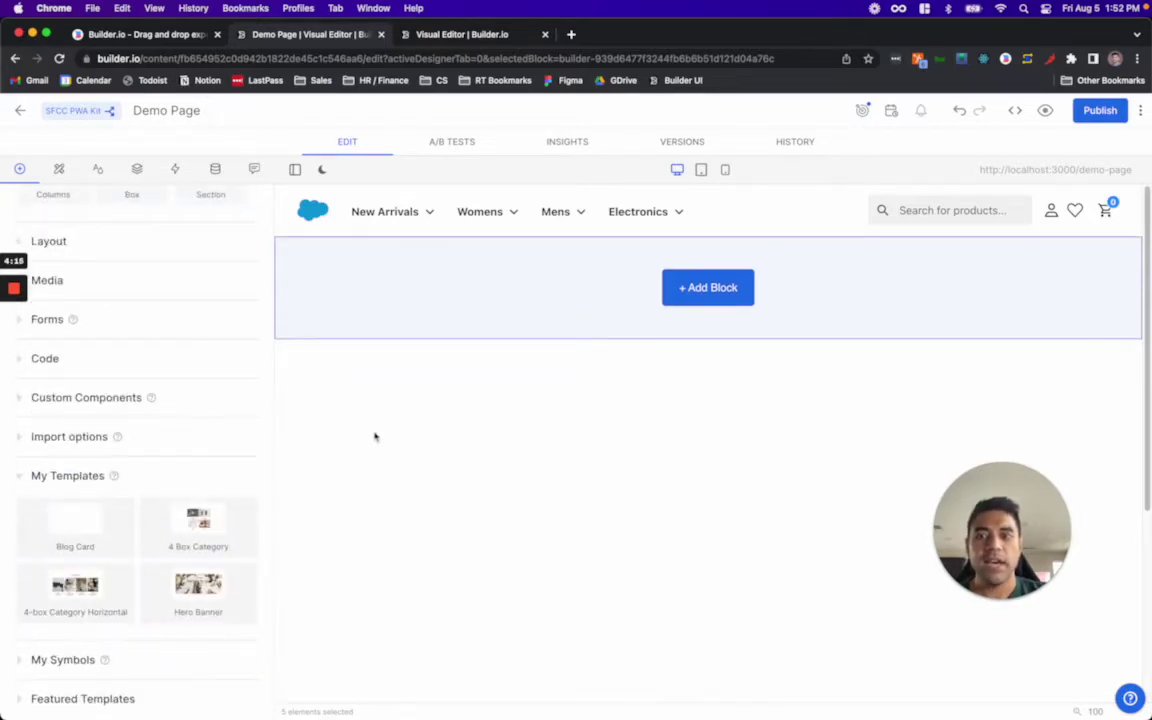
drag(190, 535, 724, 302)
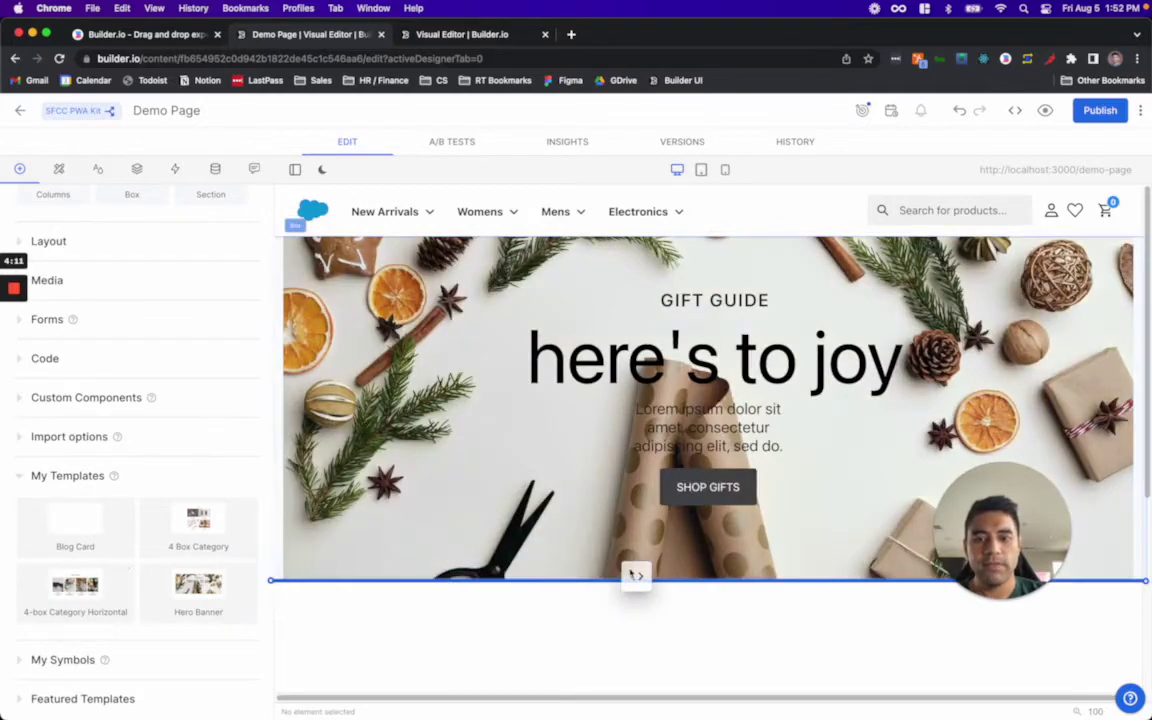
Step: Insert a Blog card below the gift category row and assign the article "Inquam vituperandae" to it
scroll(519, 501, down, 10)
scroll(200, 465, up, 8)
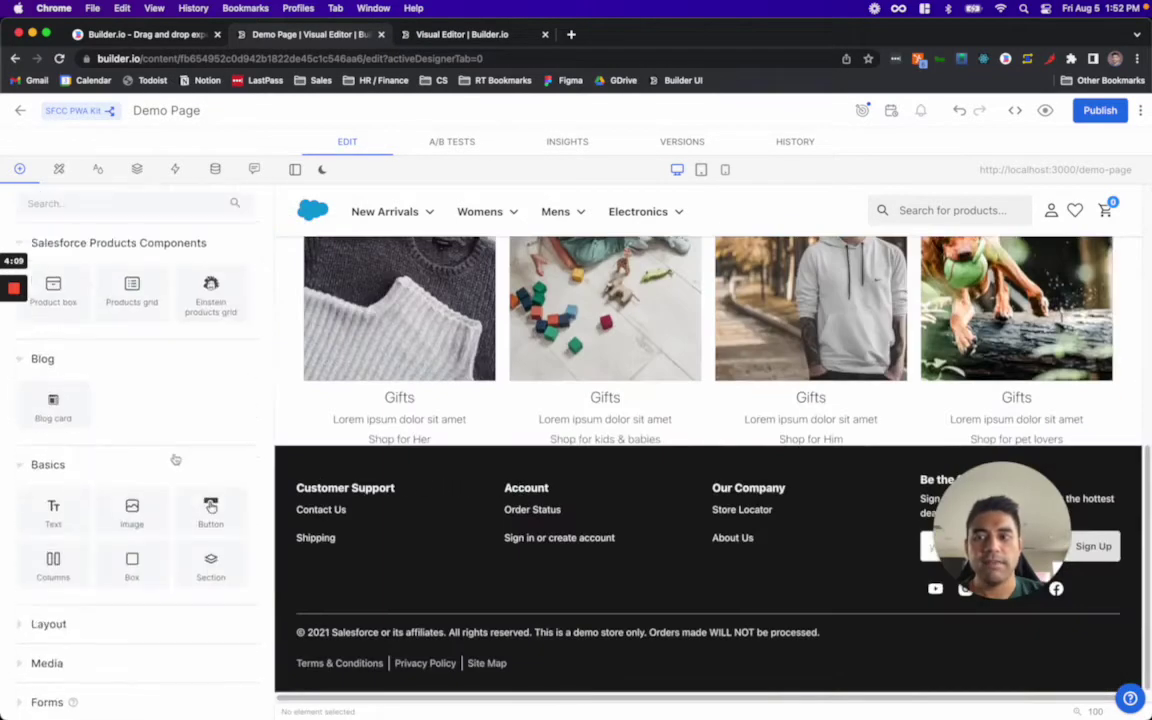
drag(53, 405, 578, 440)
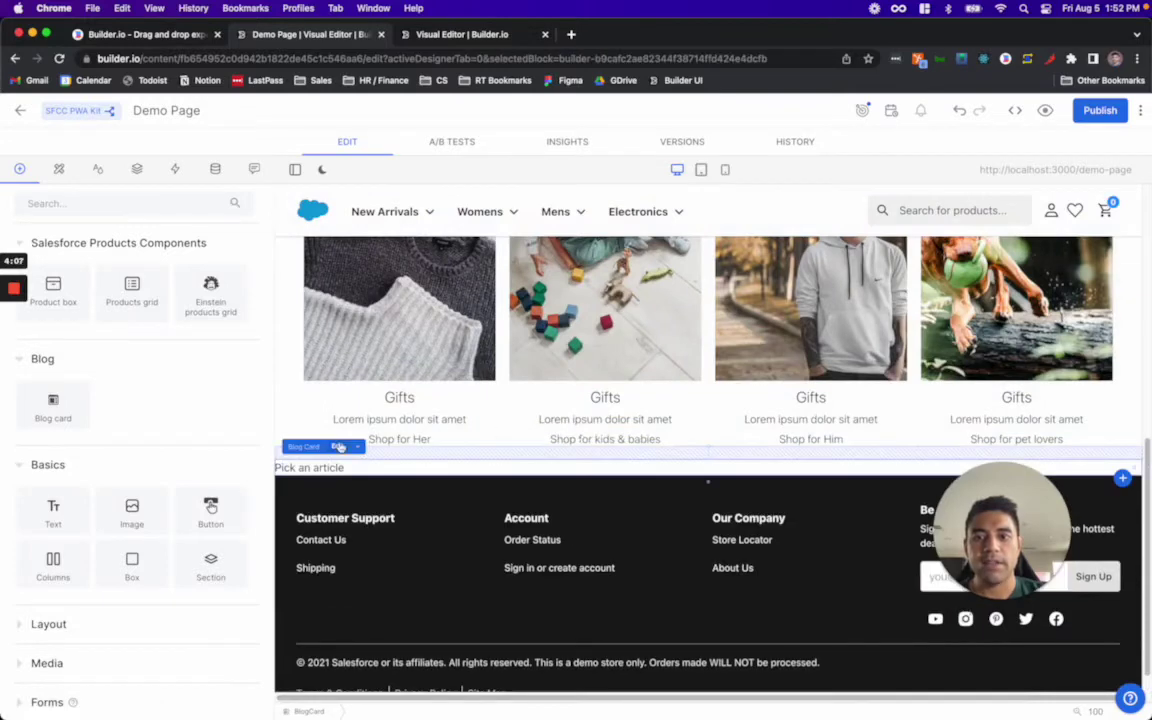
click(184, 527)
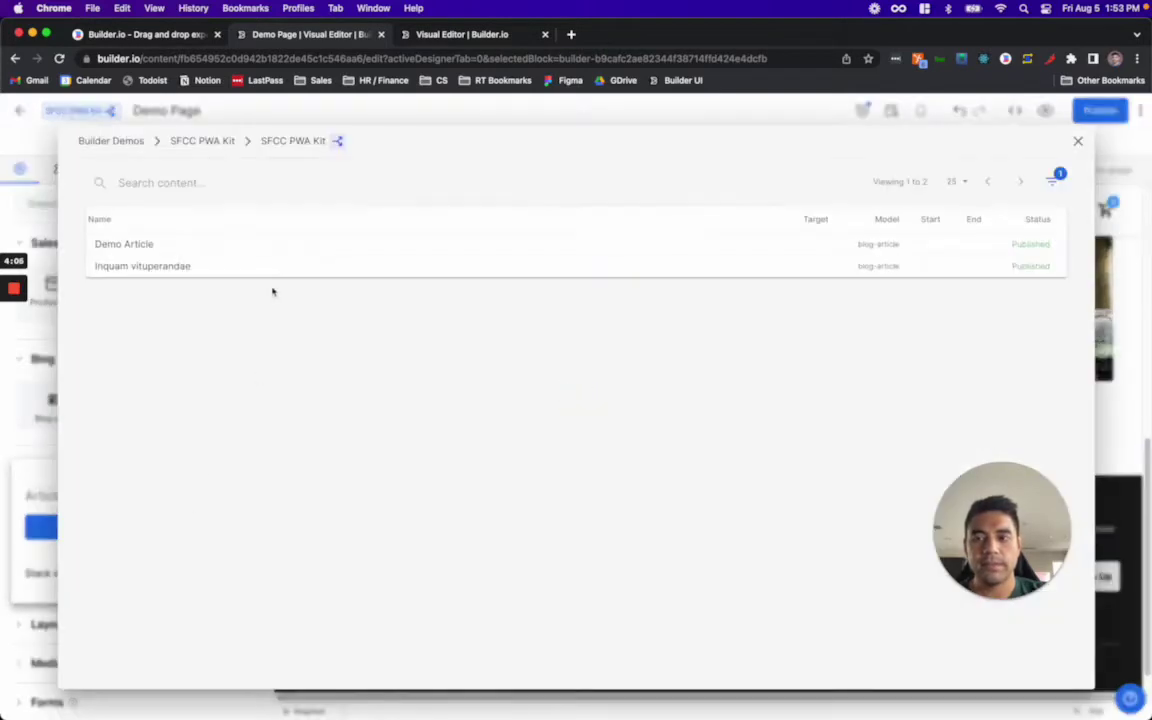
click(415, 268)
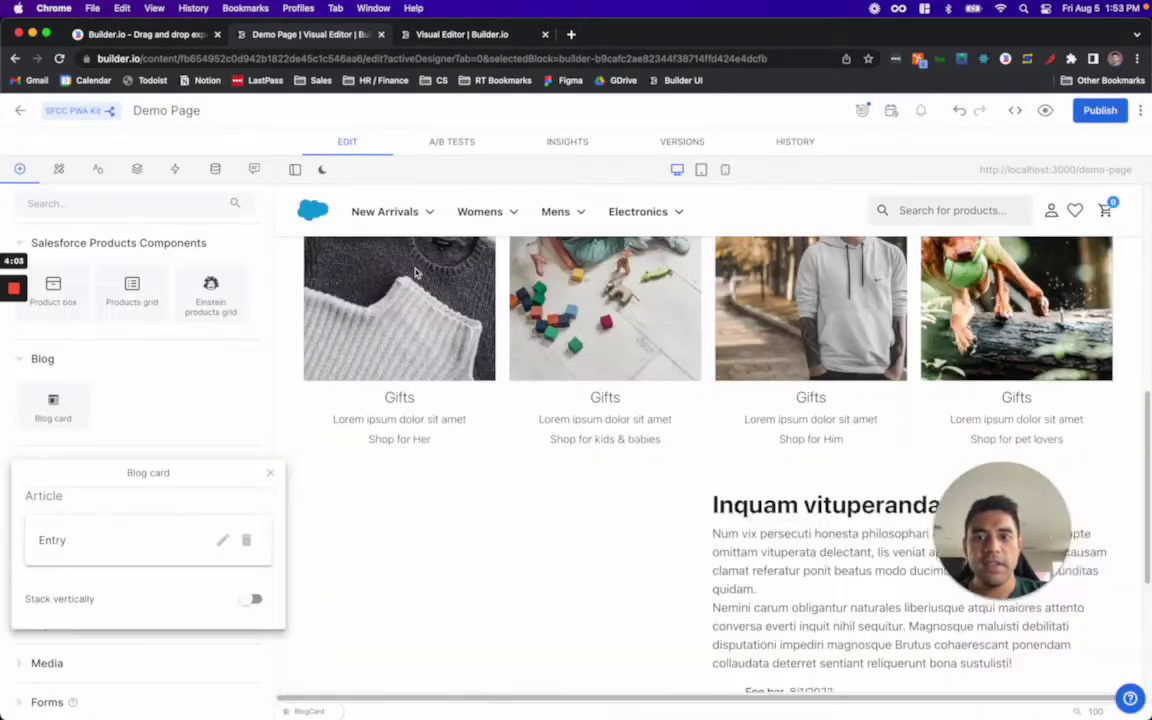
click(688, 455)
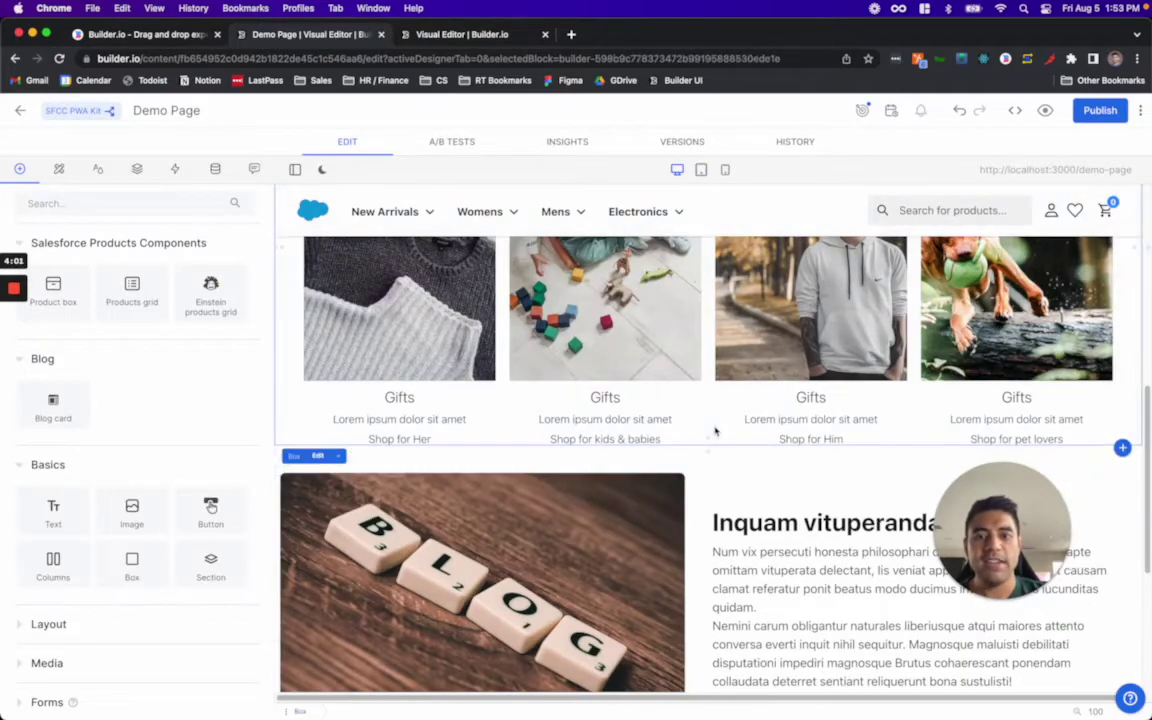
Step: Insert a Products grid between the hero banner and the "Gifts by recipient" section
scroll(710, 435, down, 2)
scroll(706, 437, up, 10)
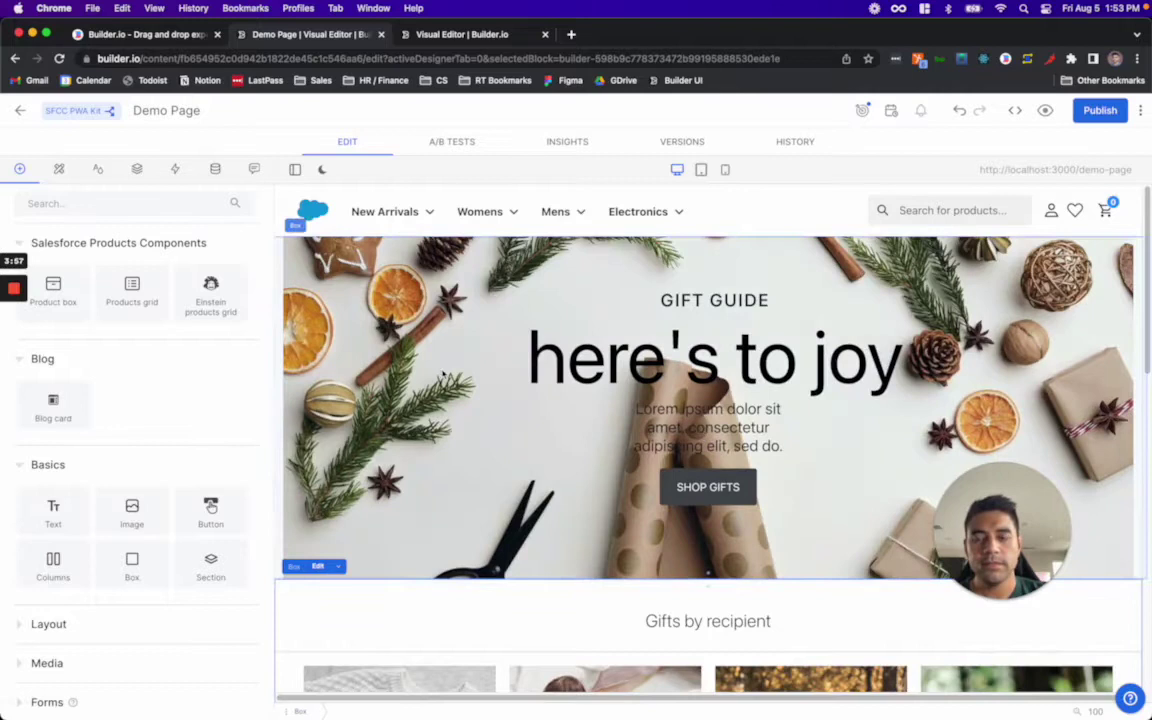
drag(132, 287, 671, 580)
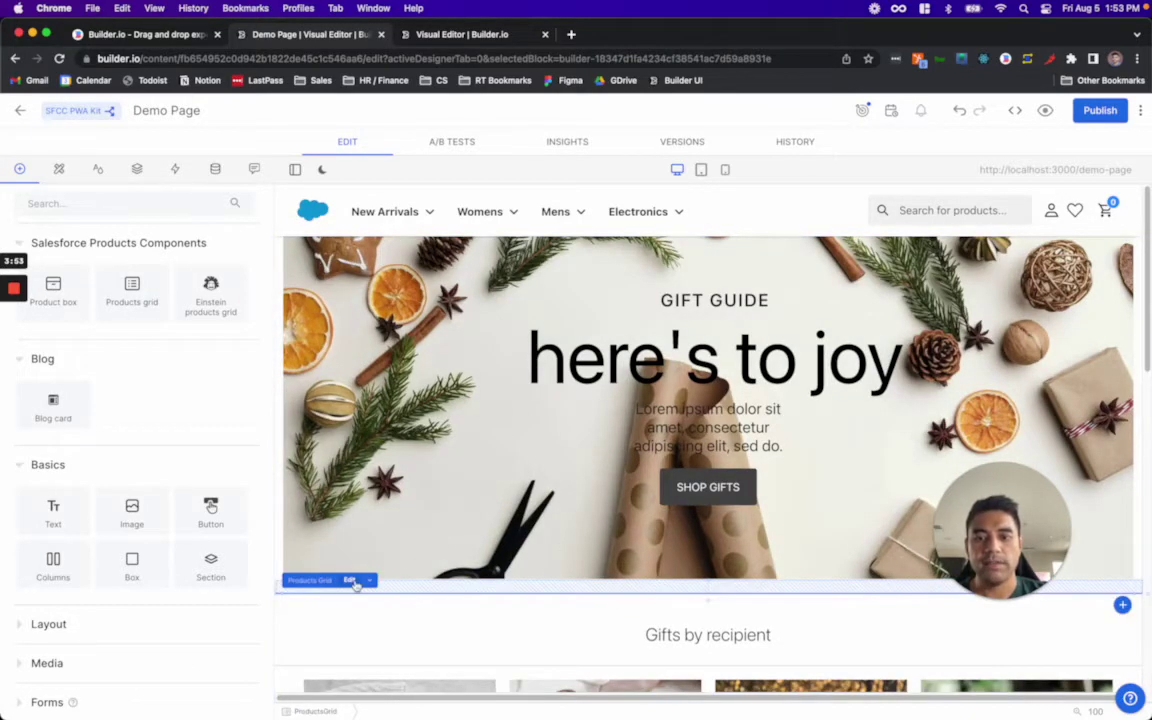
Step: Fill the new products grid with the products Bozwell, Zerrick and Evaluna
click(352, 582)
click(41, 658)
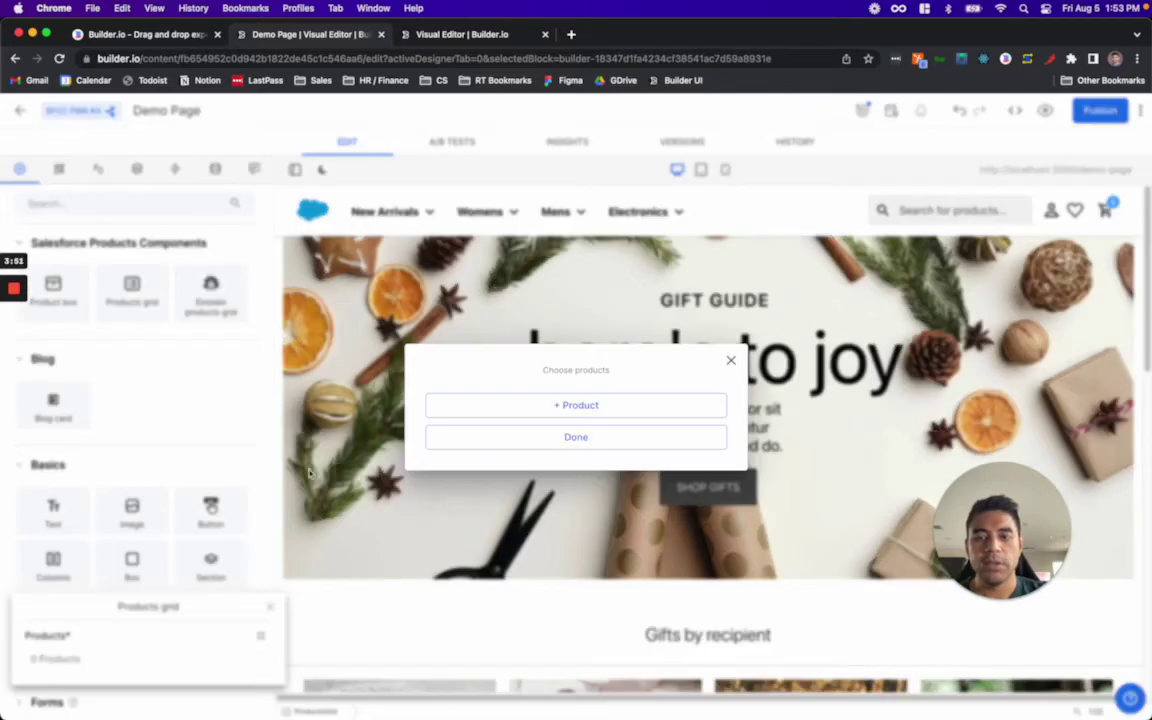
click(570, 406)
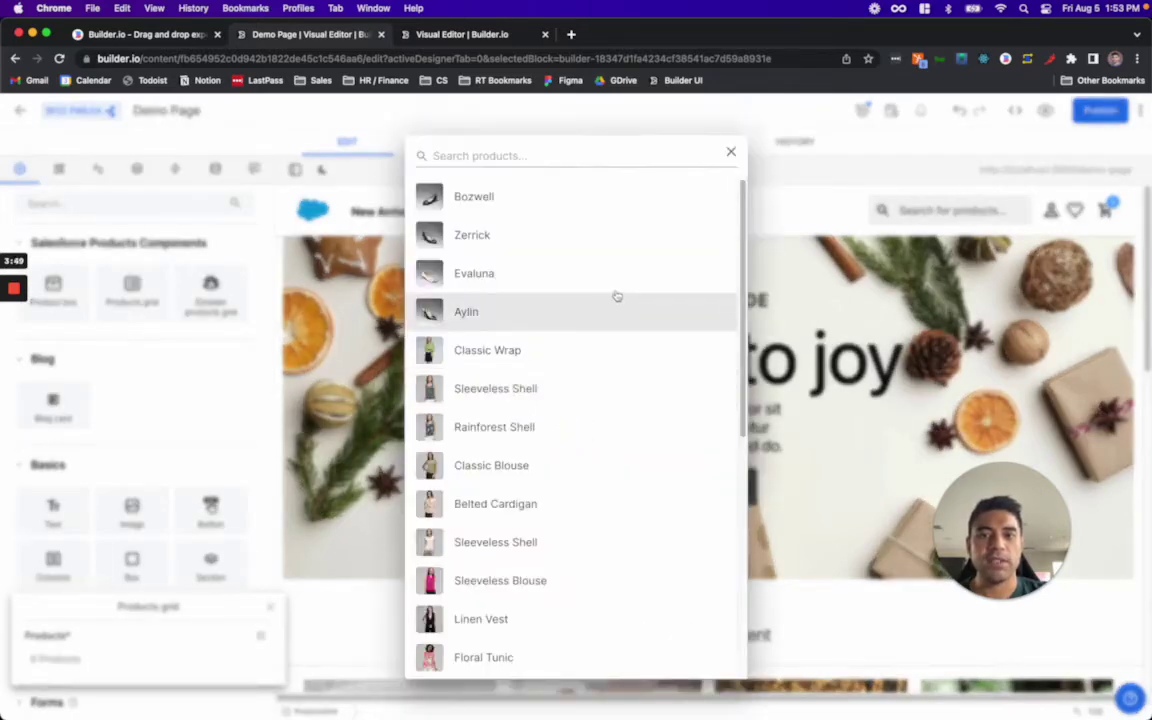
click(496, 200)
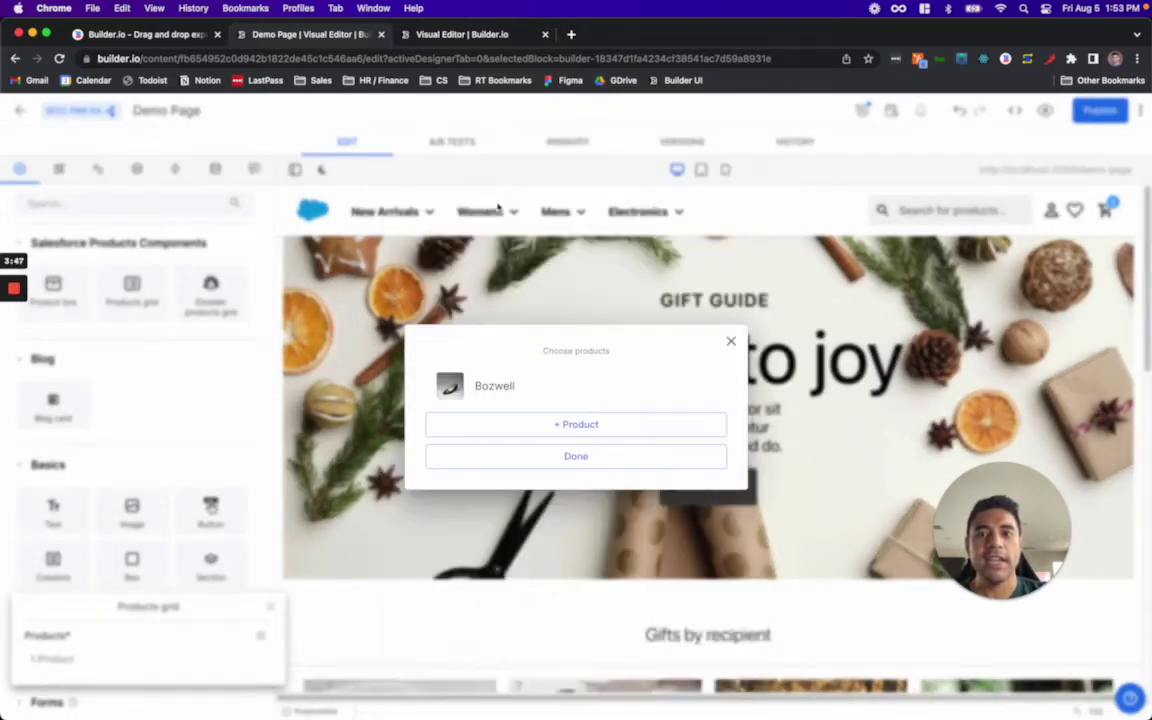
click(592, 424)
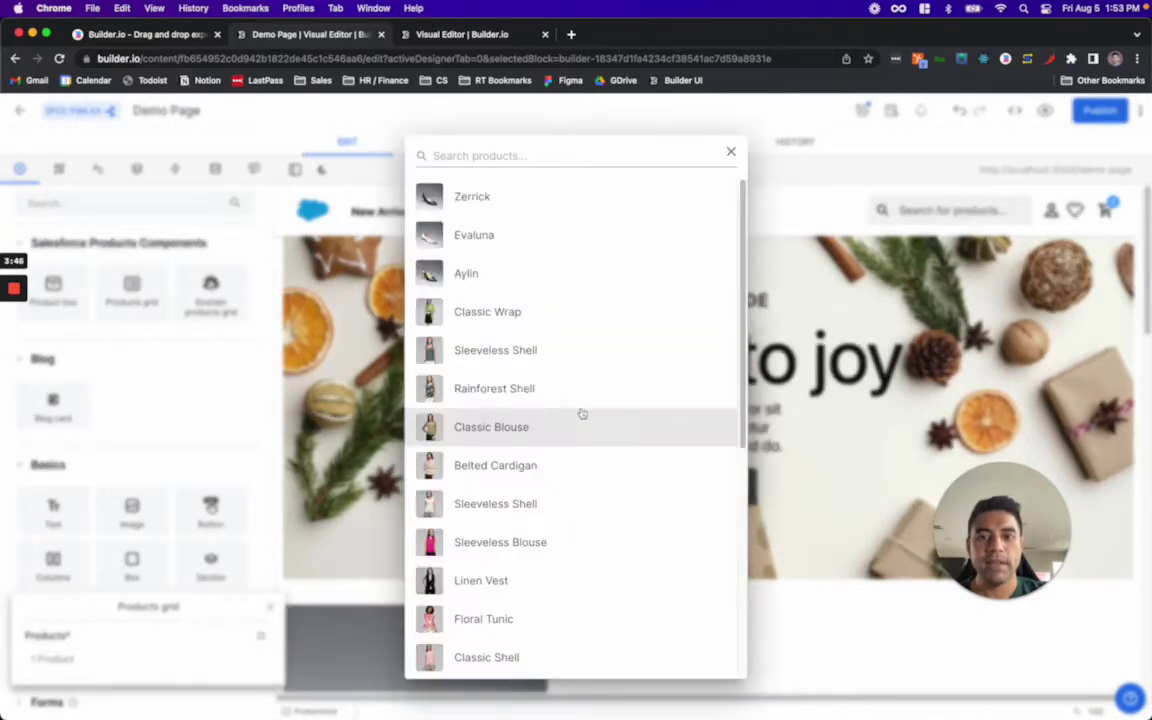
click(490, 193)
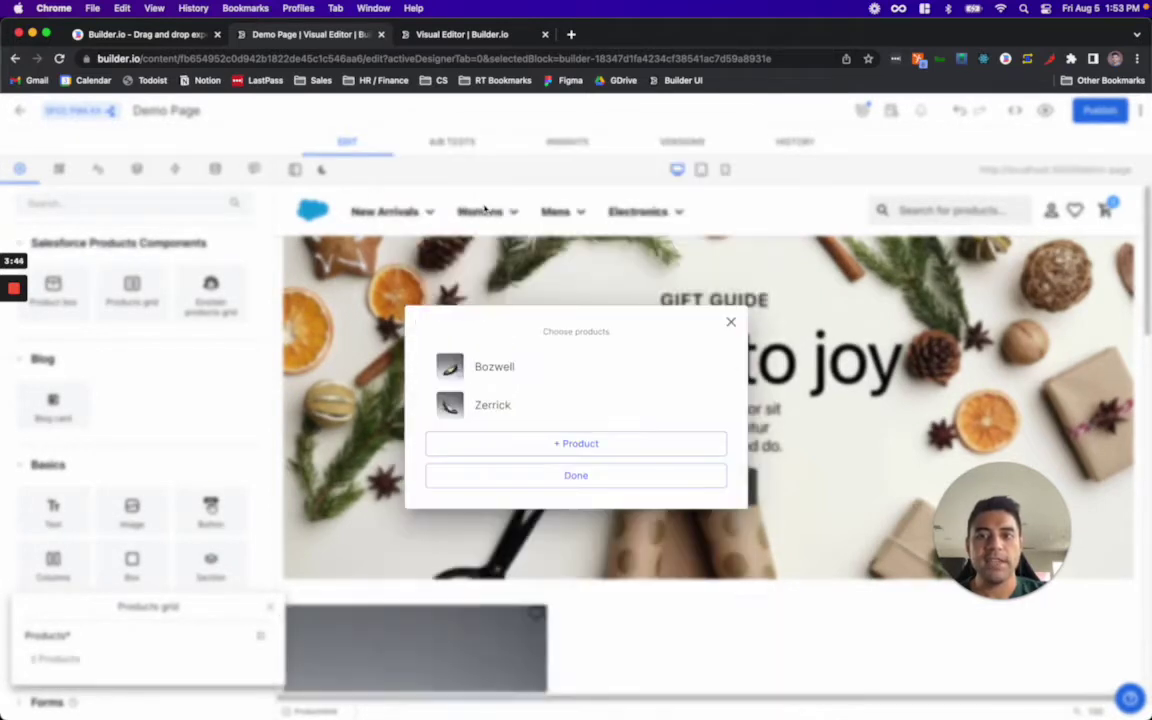
click(658, 447)
click(461, 208)
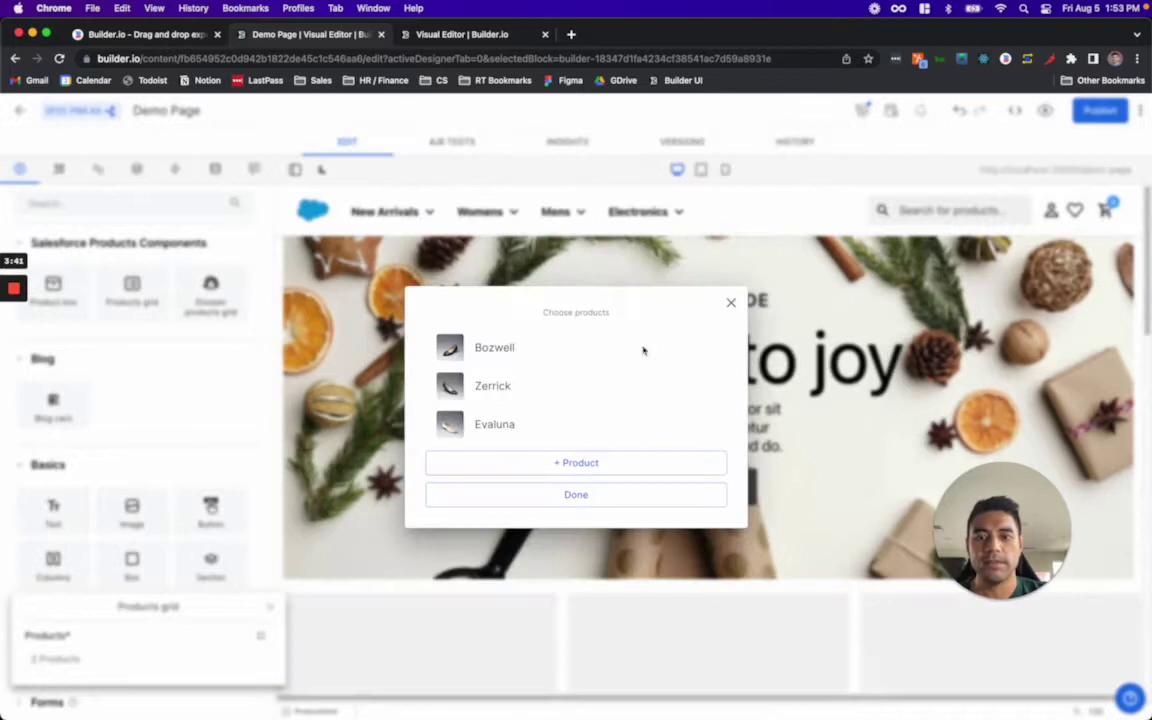
click(663, 505)
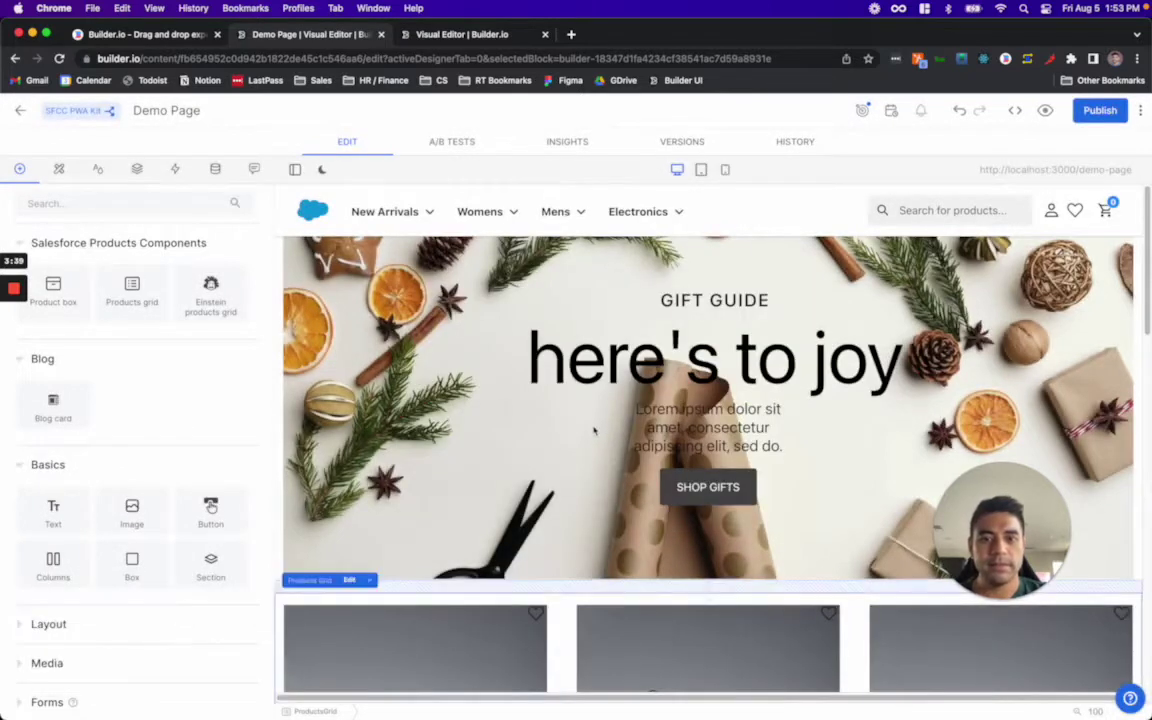
Step: Insert a Product box directly below the products grid and set its product to Classic Wrap
scroll(596, 427, down, 3)
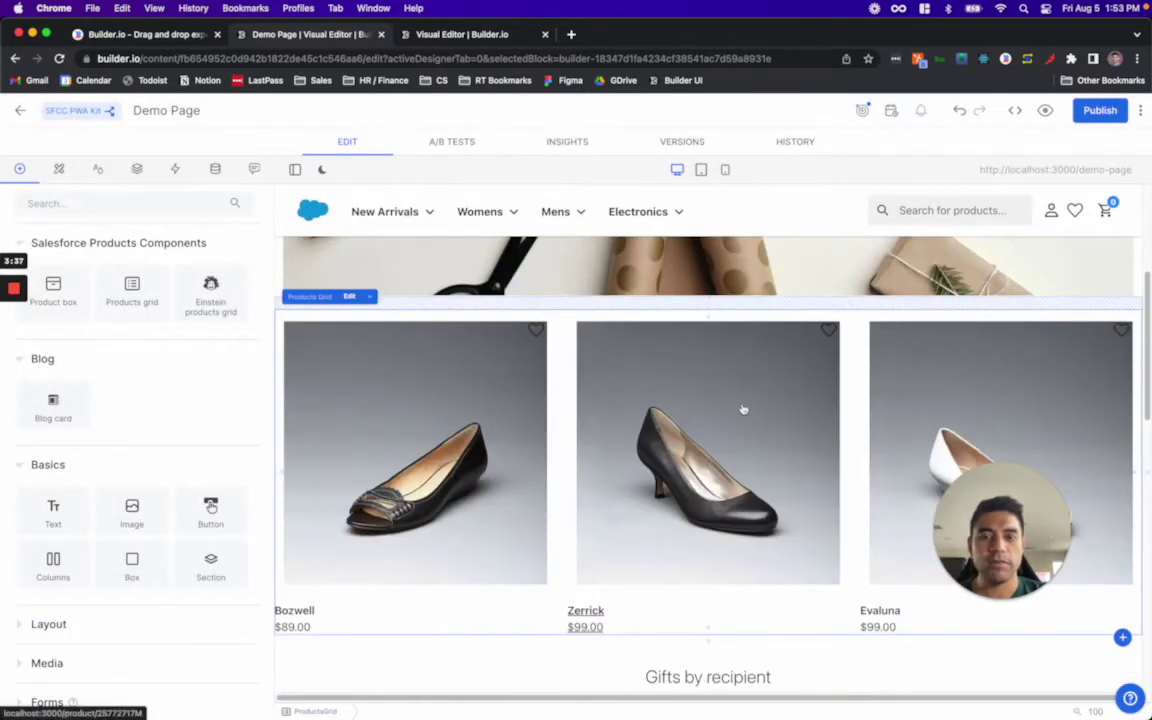
scroll(742, 409, down, 2)
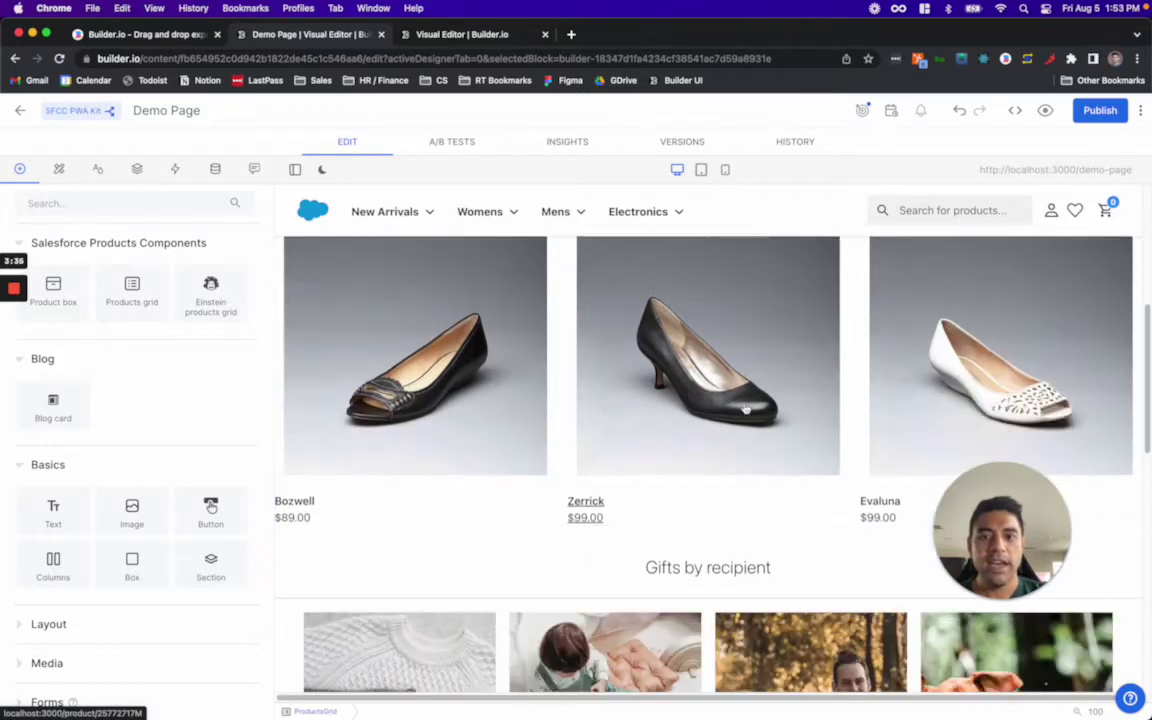
drag(53, 285, 650, 530)
click(345, 527)
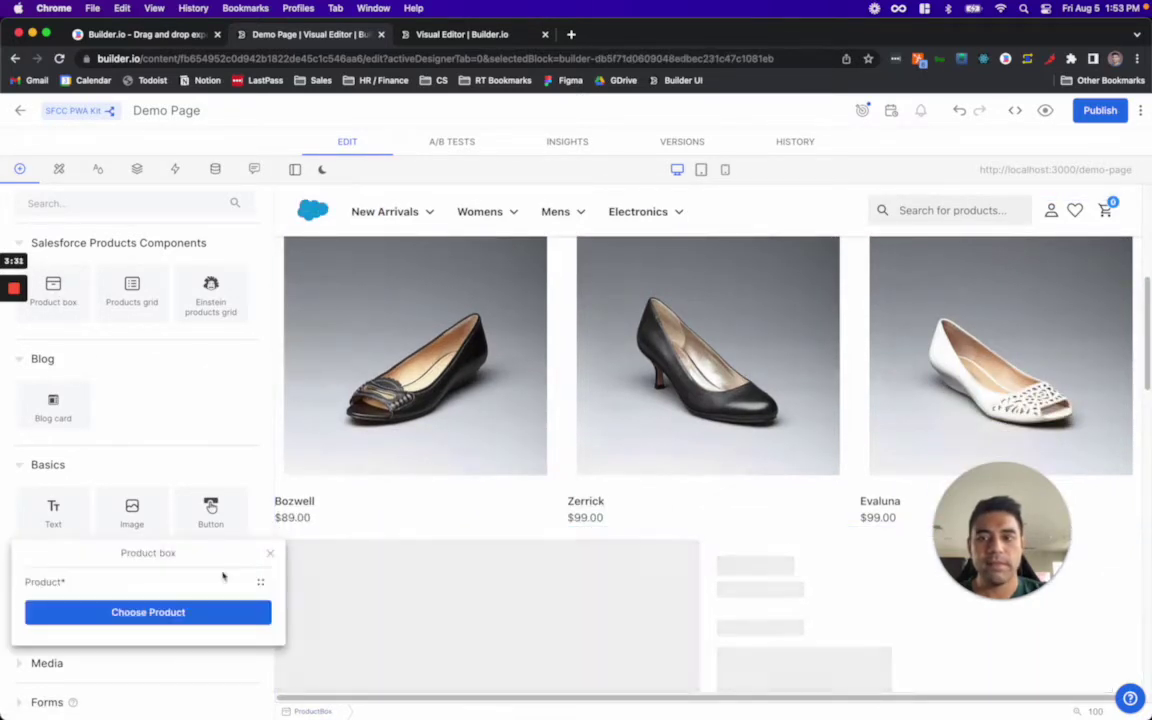
click(167, 612)
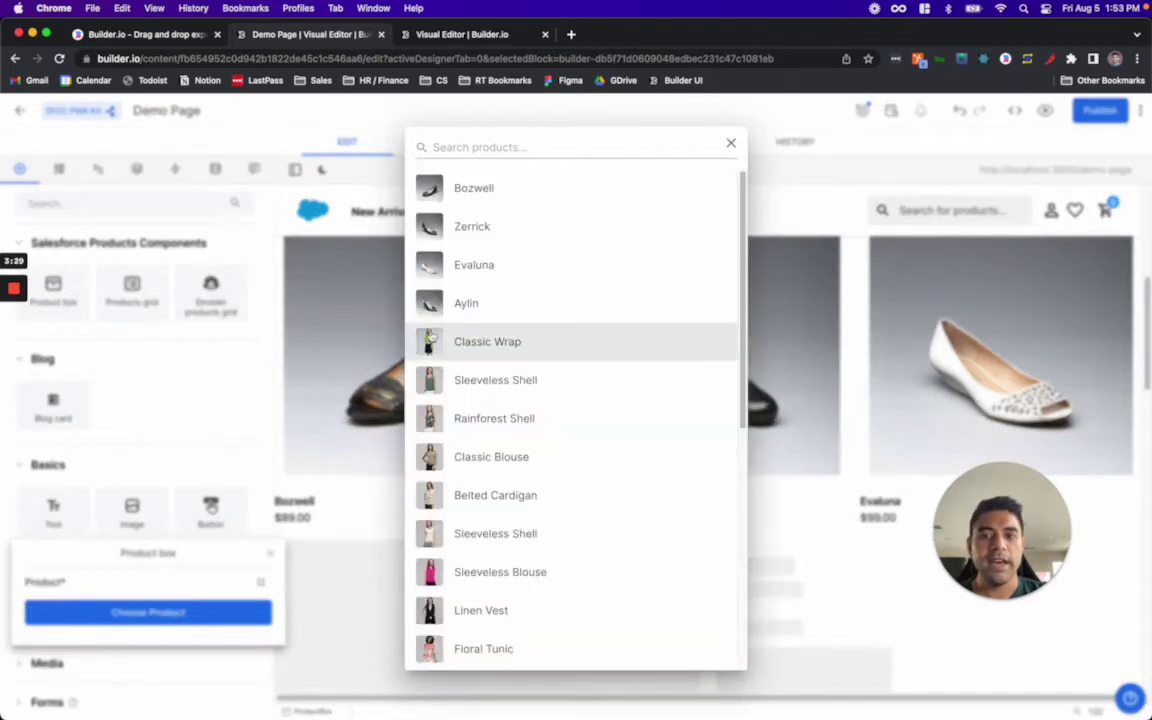
click(512, 341)
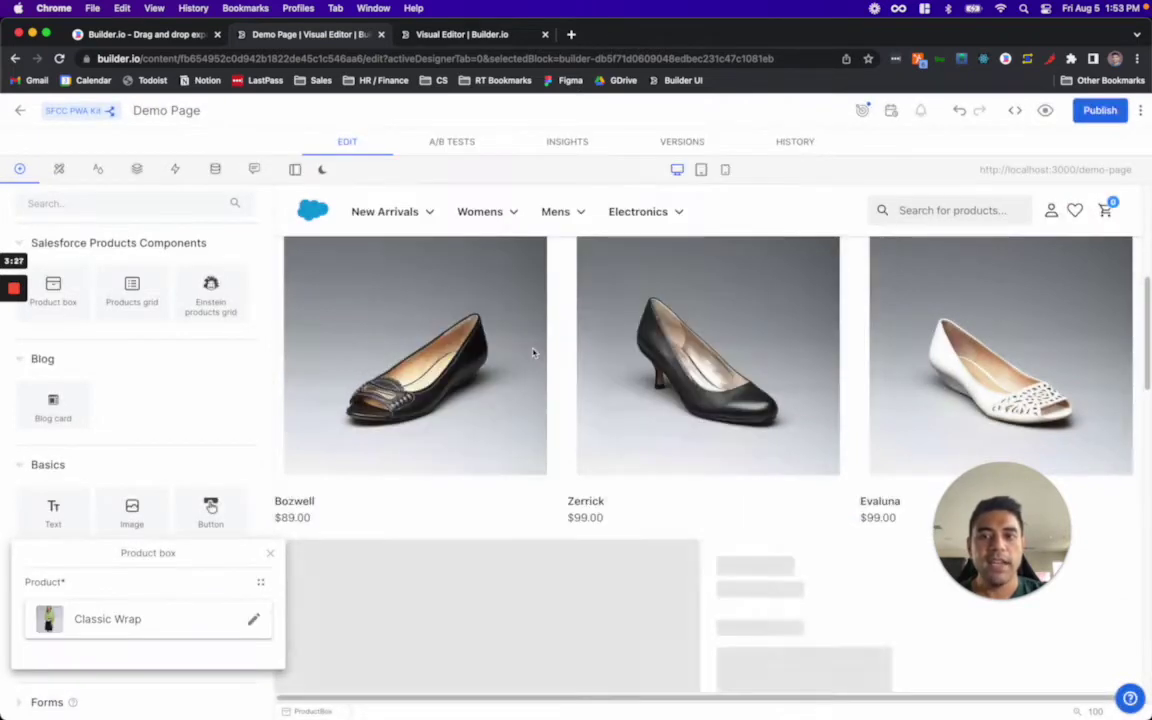
scroll(705, 458, down, 3)
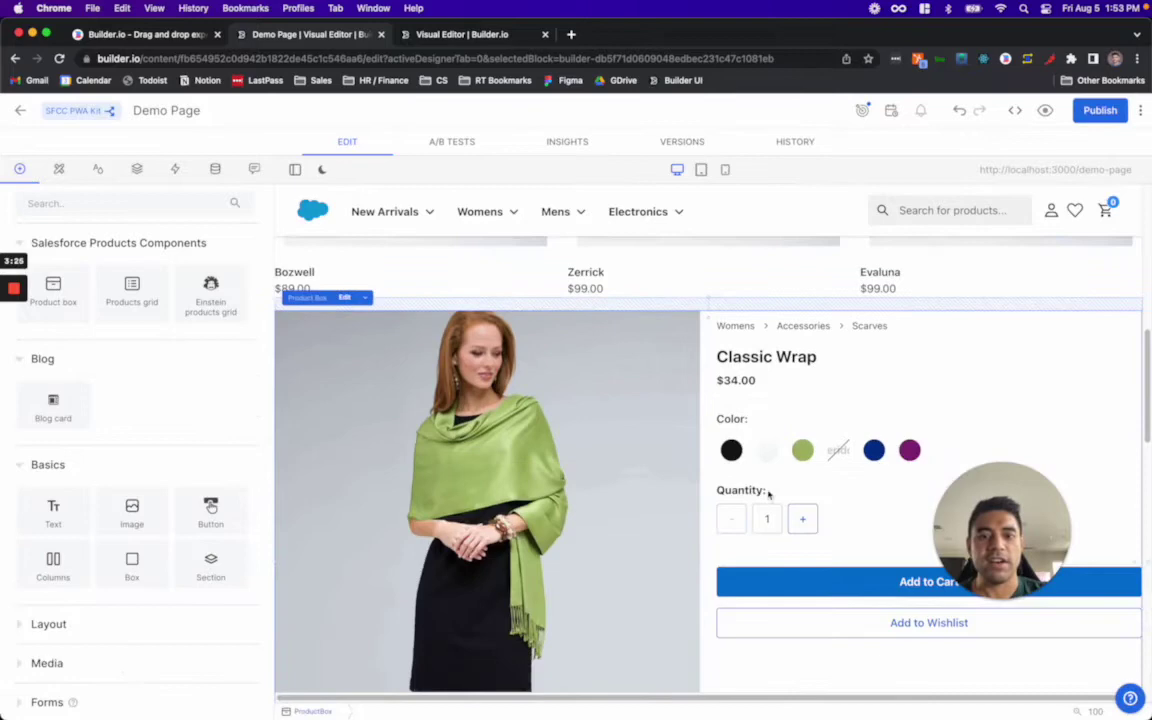
scroll(766, 494, down, 2)
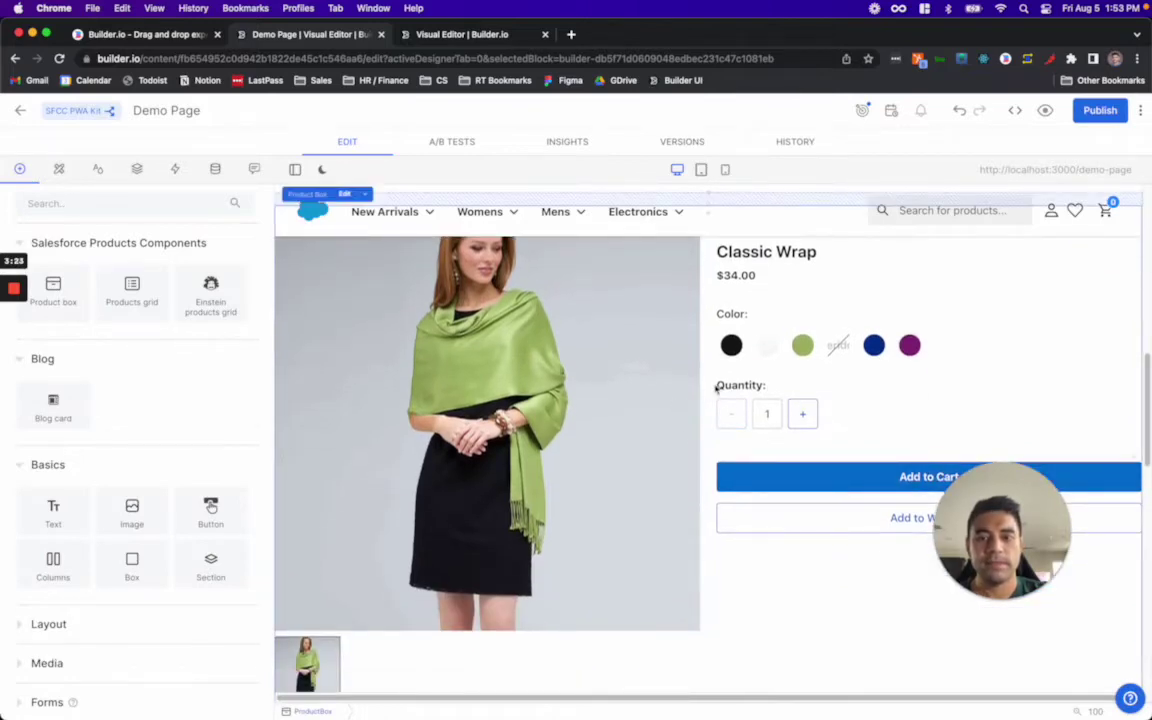
scroll(600, 420, up, 10)
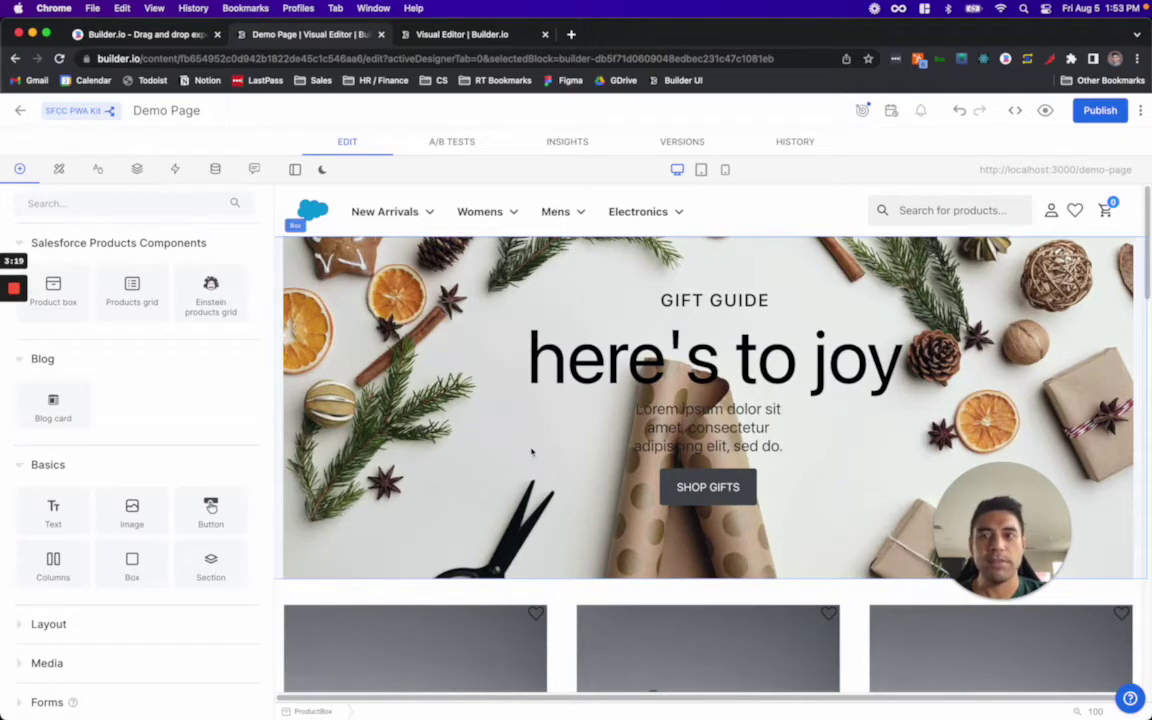
Step: Switch to the Solid Silk Tie product page's editor and insert an Einstein products grid in the empty block area below the product accordions
click(463, 38)
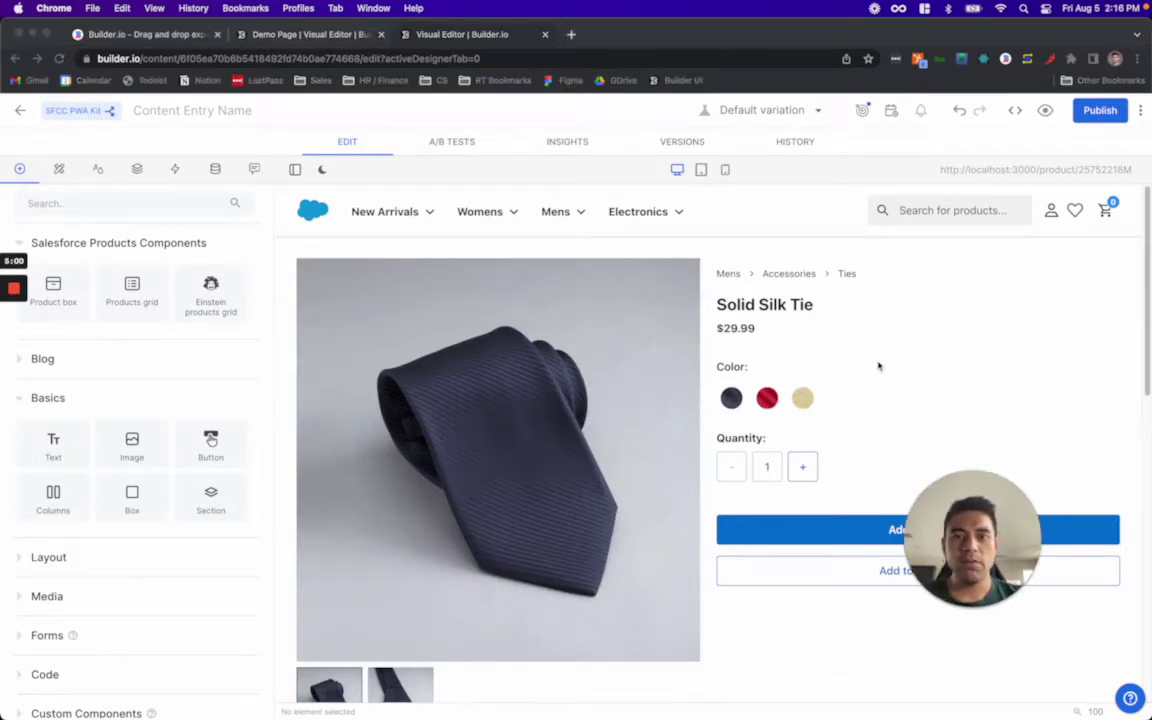
scroll(886, 362, down, 6)
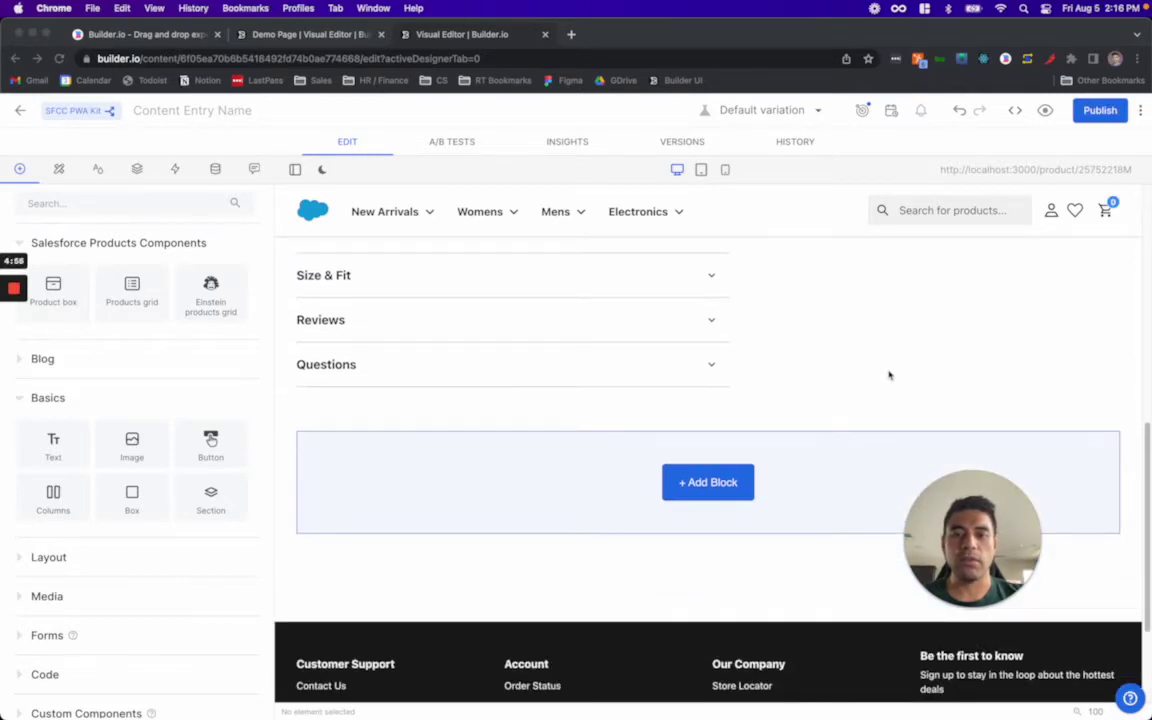
click(889, 375)
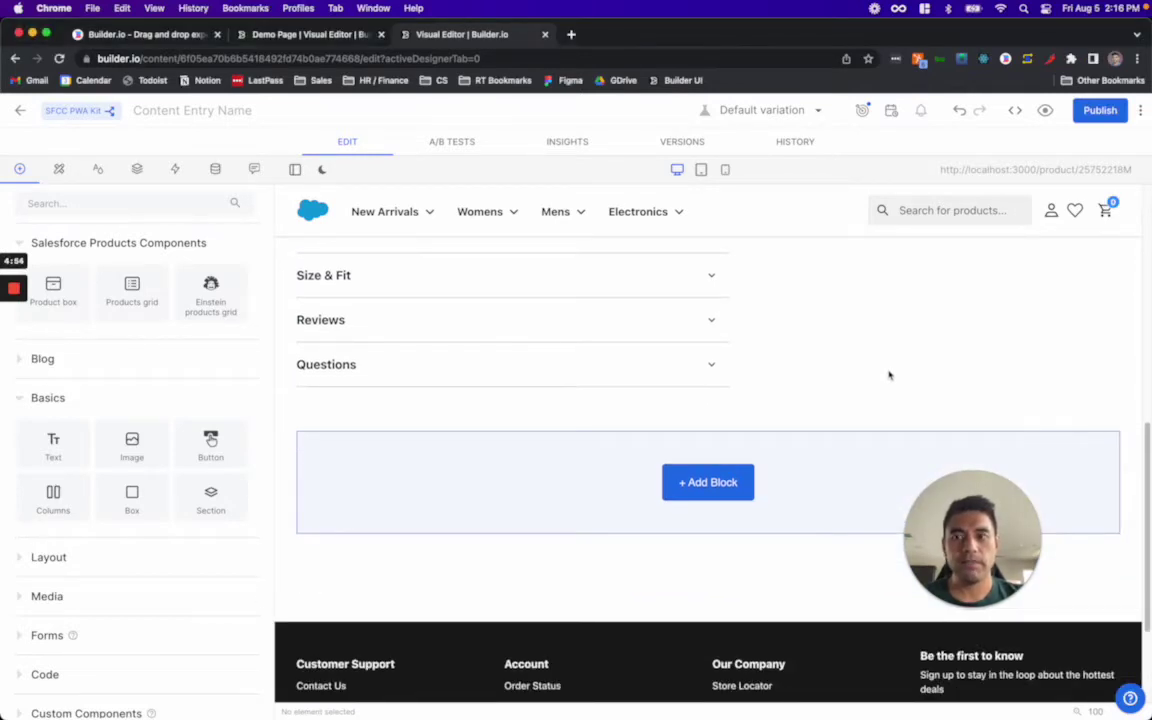
scroll(861, 334, up, 6)
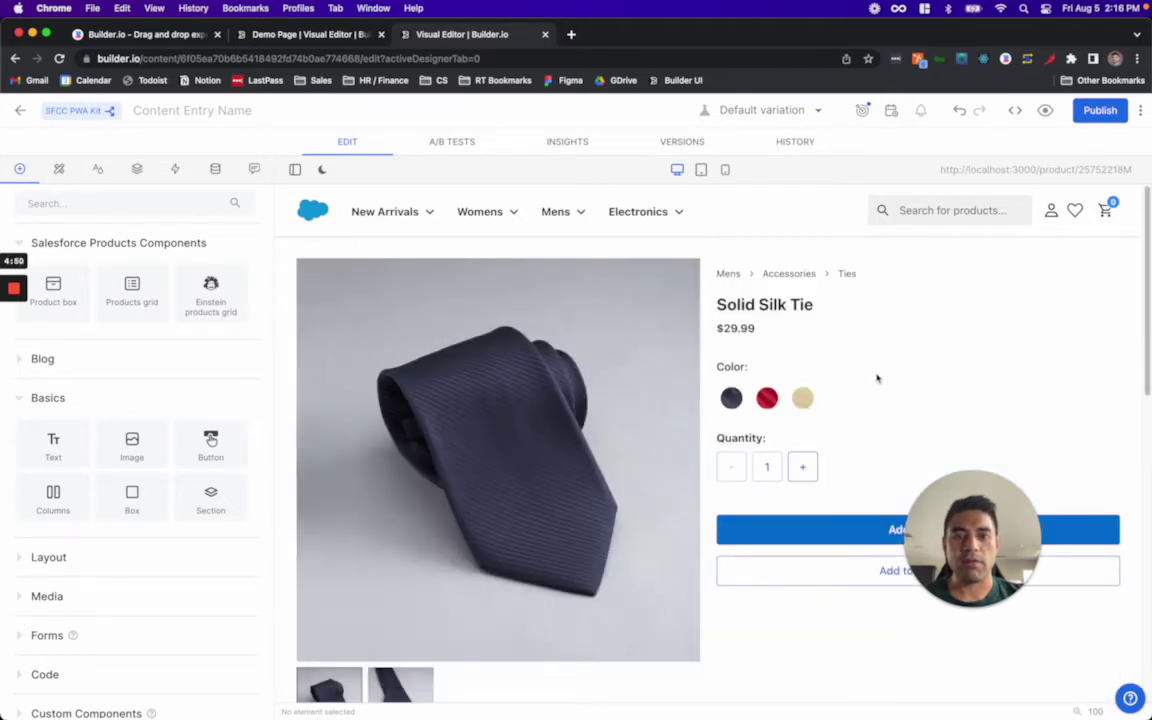
scroll(888, 390, down, 5)
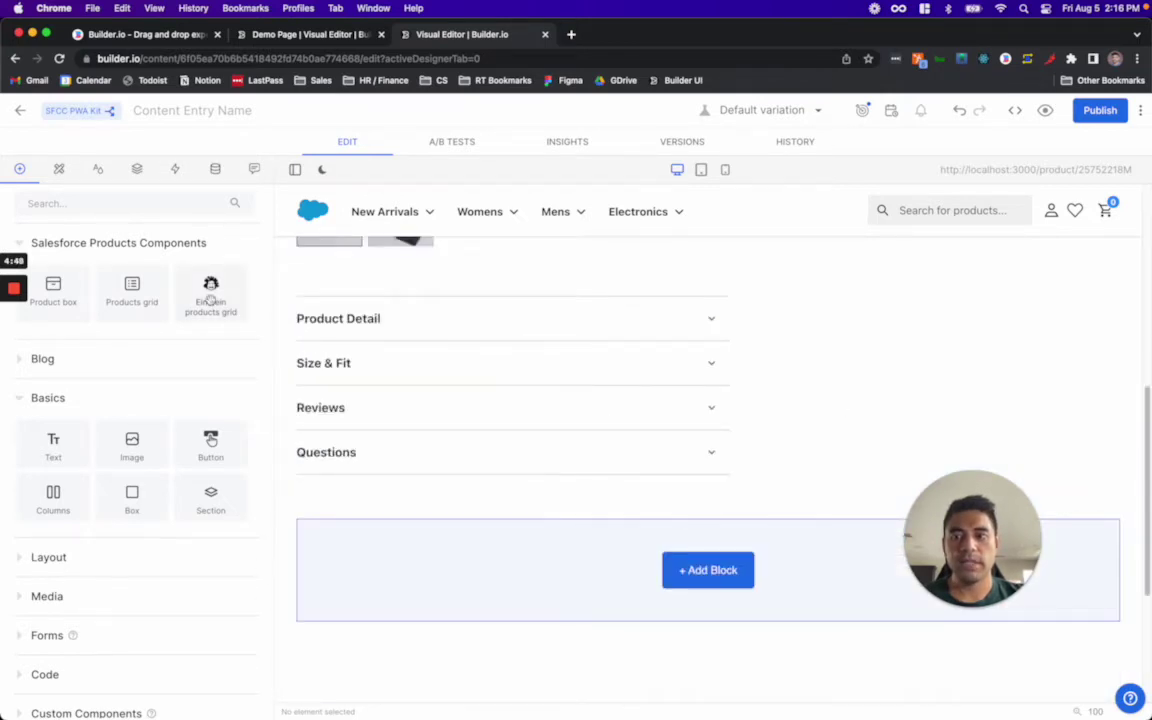
drag(200, 285, 618, 571)
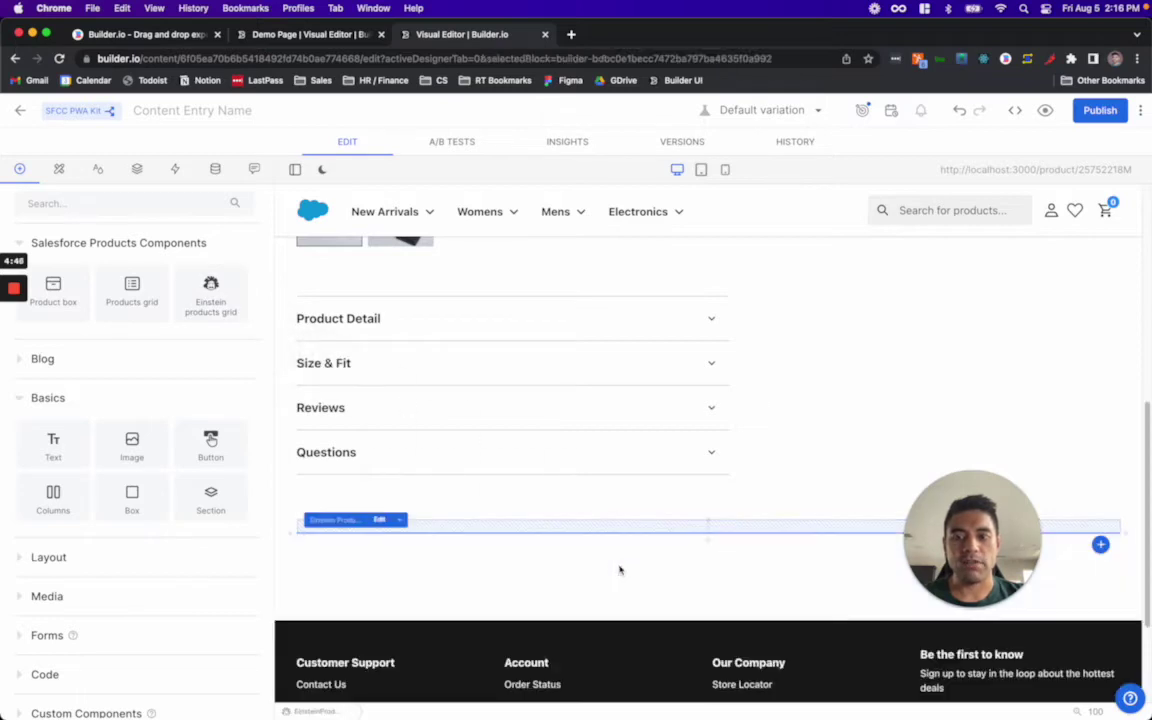
Step: Title the Einstein products grid "Einstein Recommendations" and set its recommender to product-to-product-einstein
click(380, 521)
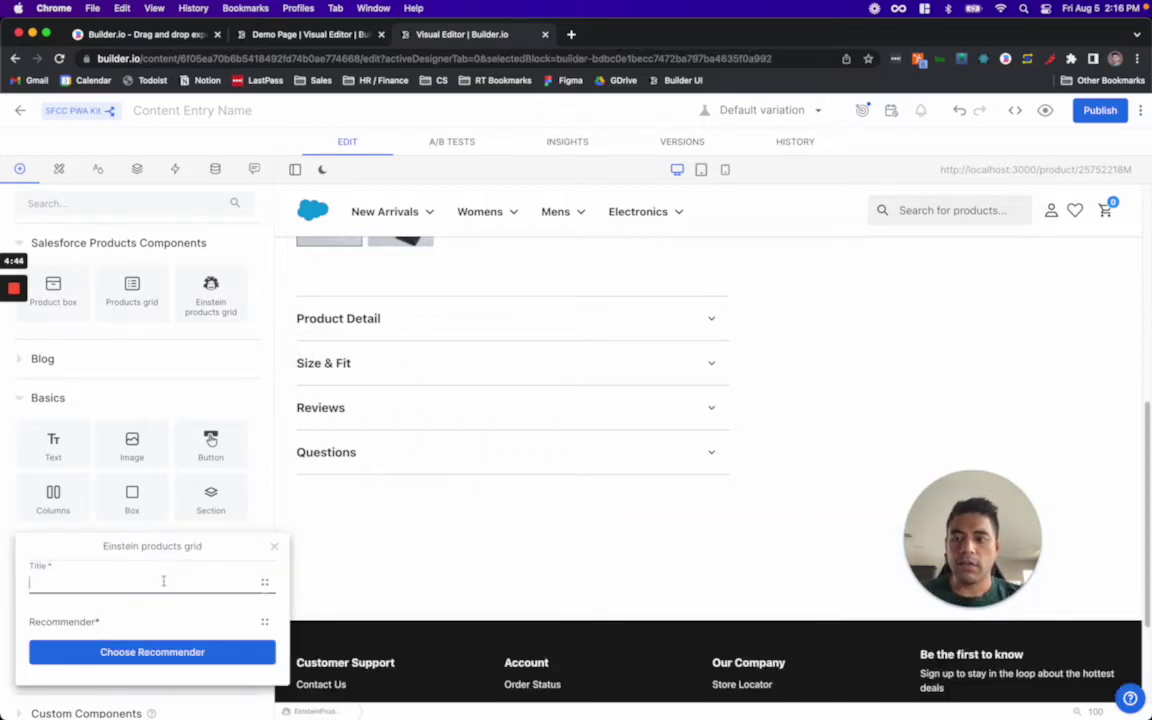
text(Einstein Reco)
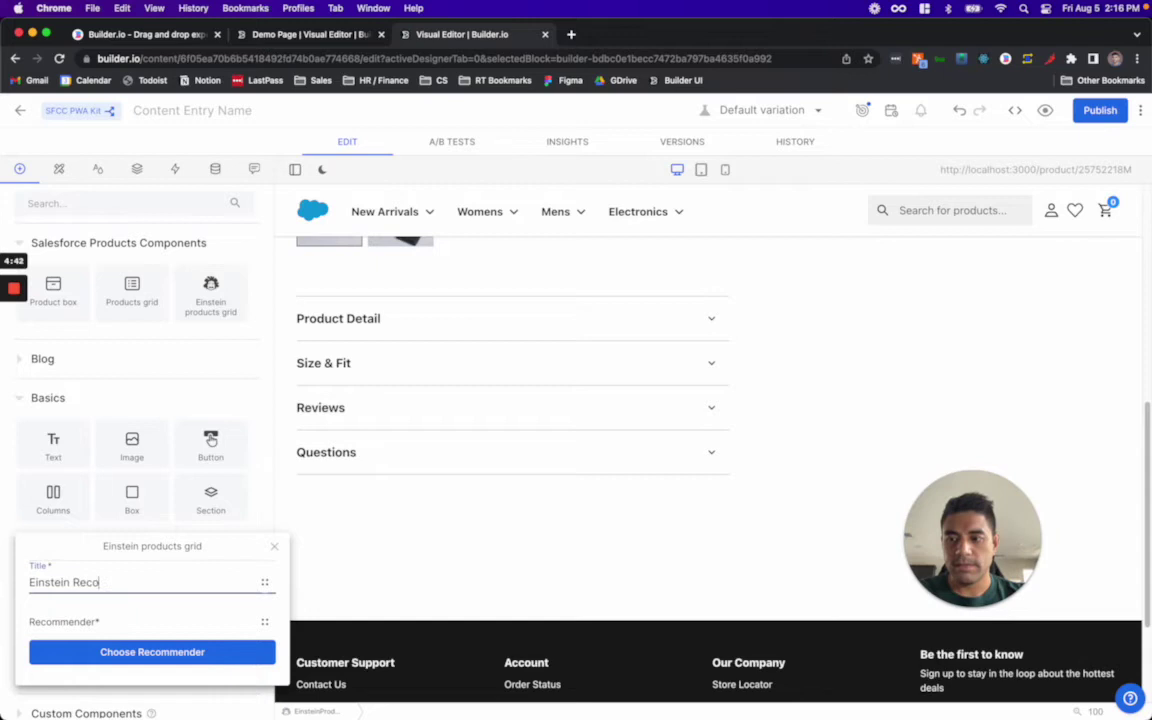
text(mmendations)
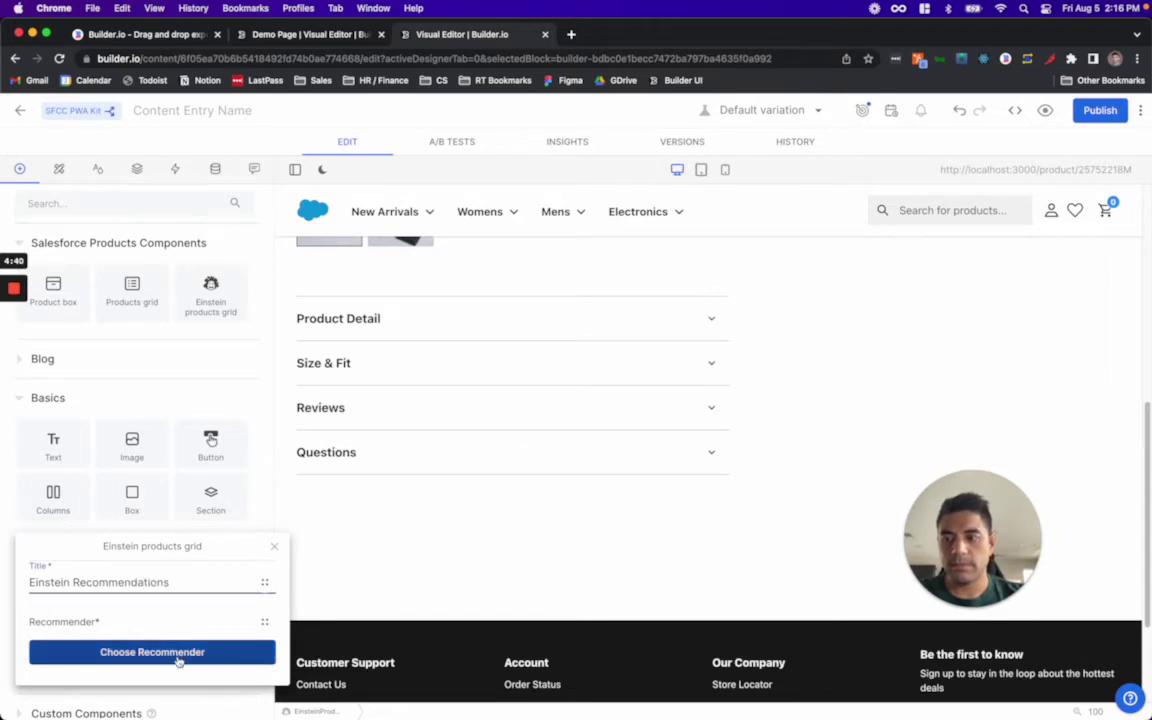
click(180, 660)
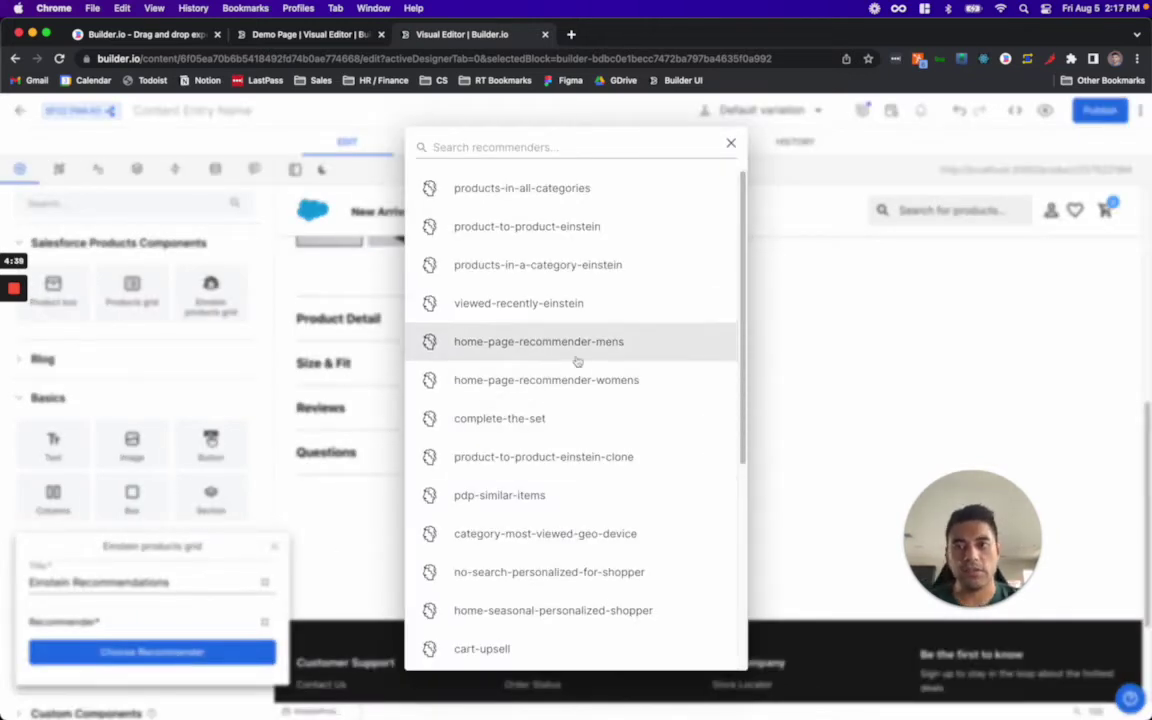
click(610, 228)
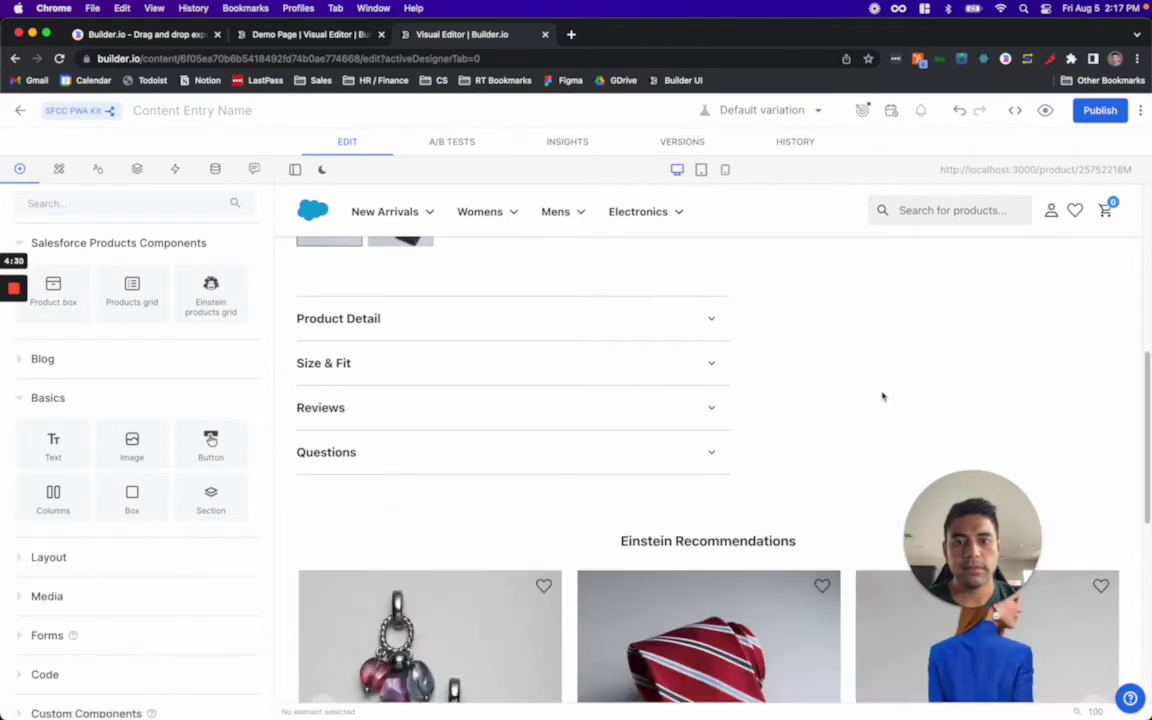
Step: Examine the product page's targeting rule, including the available target attributes and the categories it can be limited to
drag(1148, 403, 1148, 263)
scroll(650, 420, up, 3)
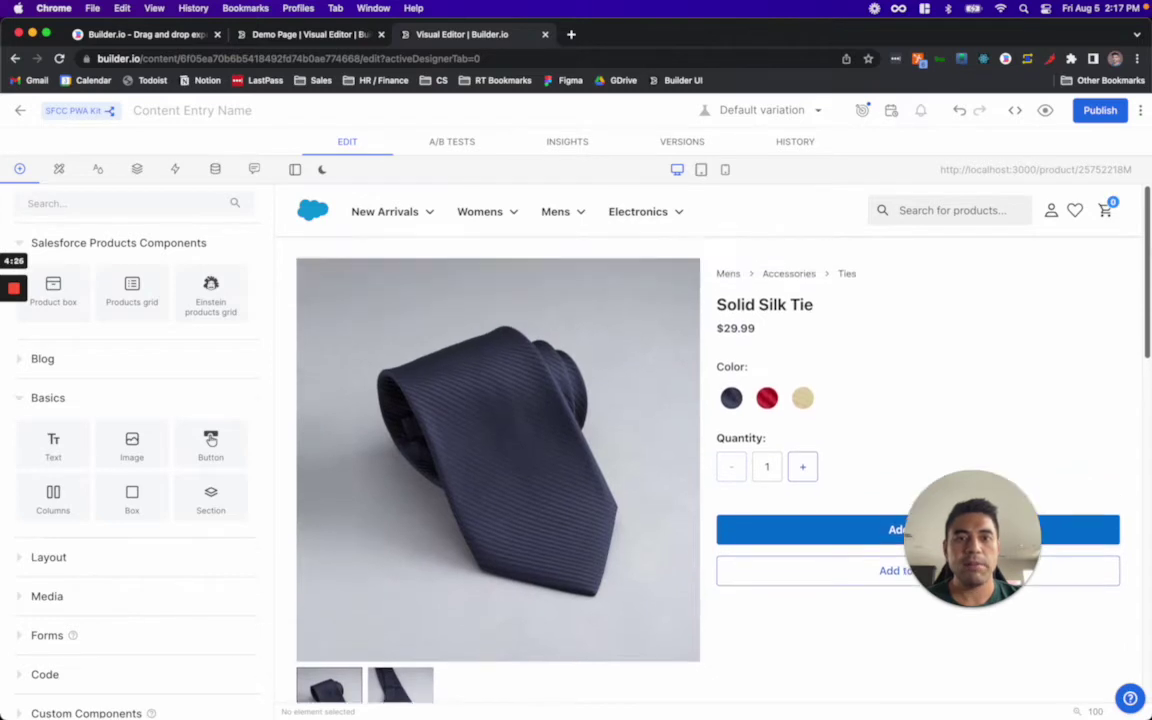
scroll(720, 450, down, 10)
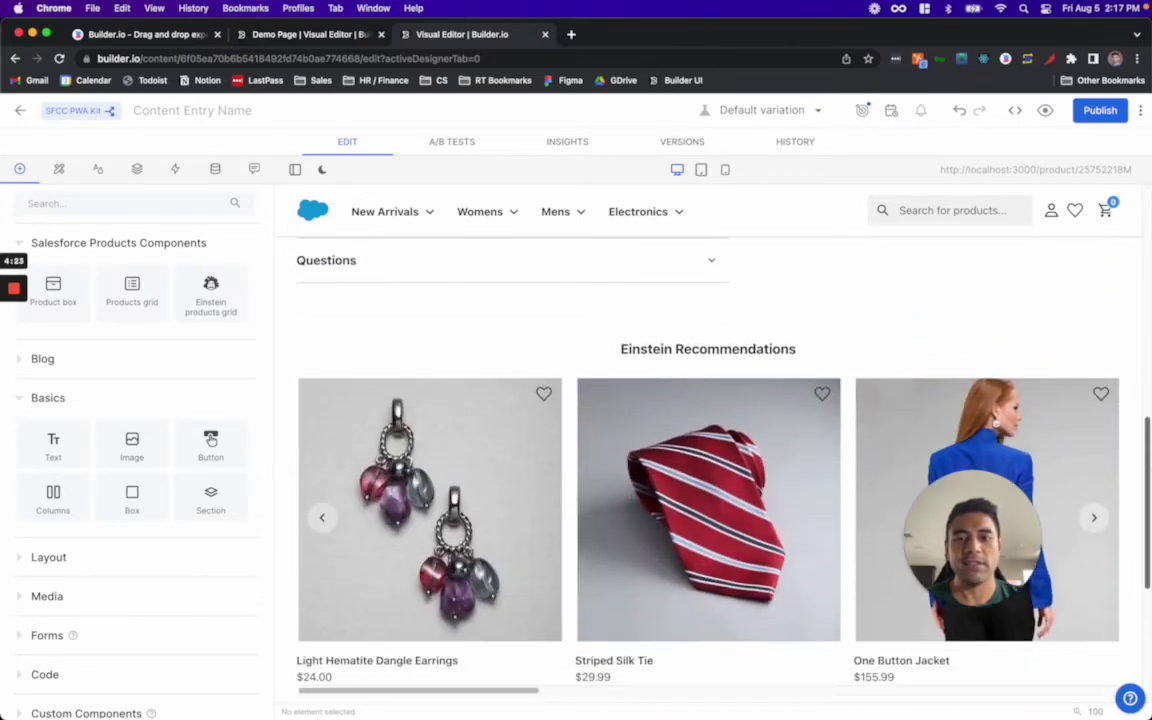
drag(1148, 455, 1143, 232)
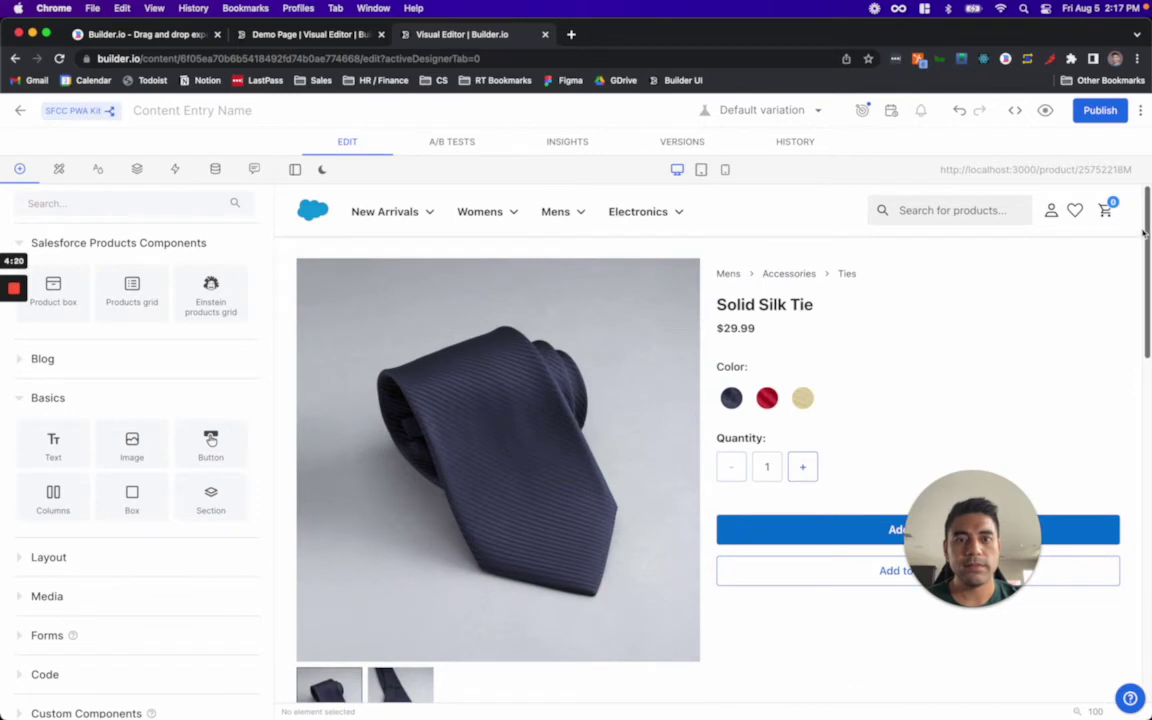
click(862, 111)
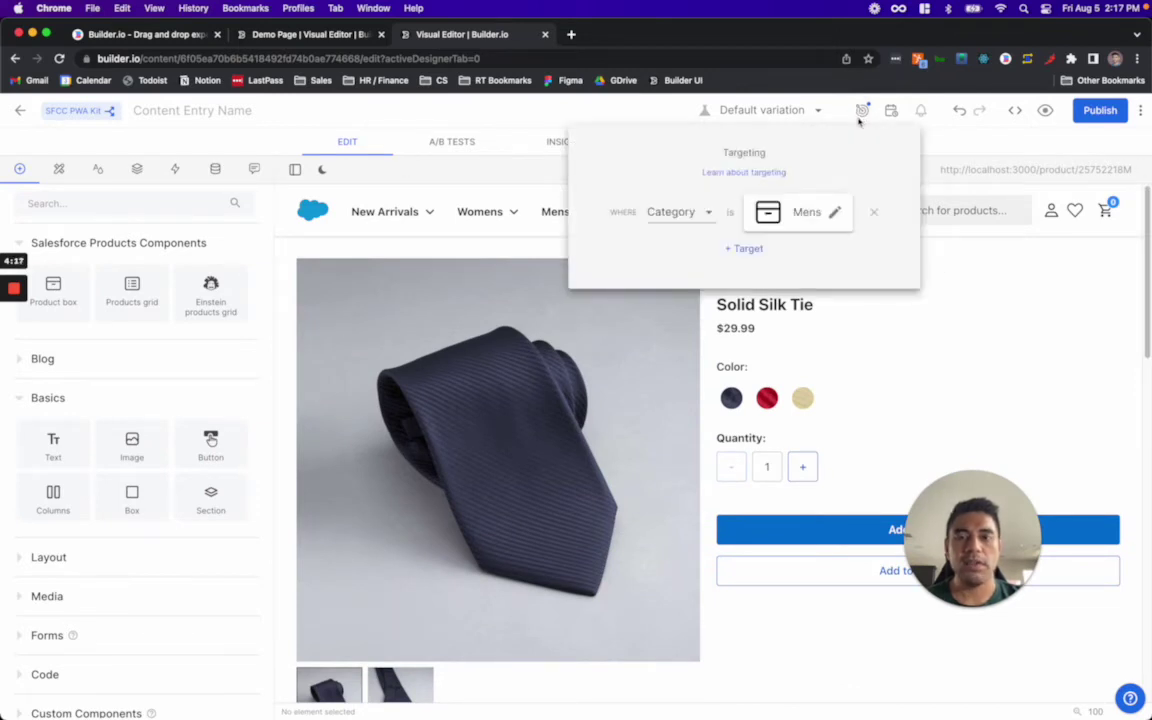
click(670, 212)
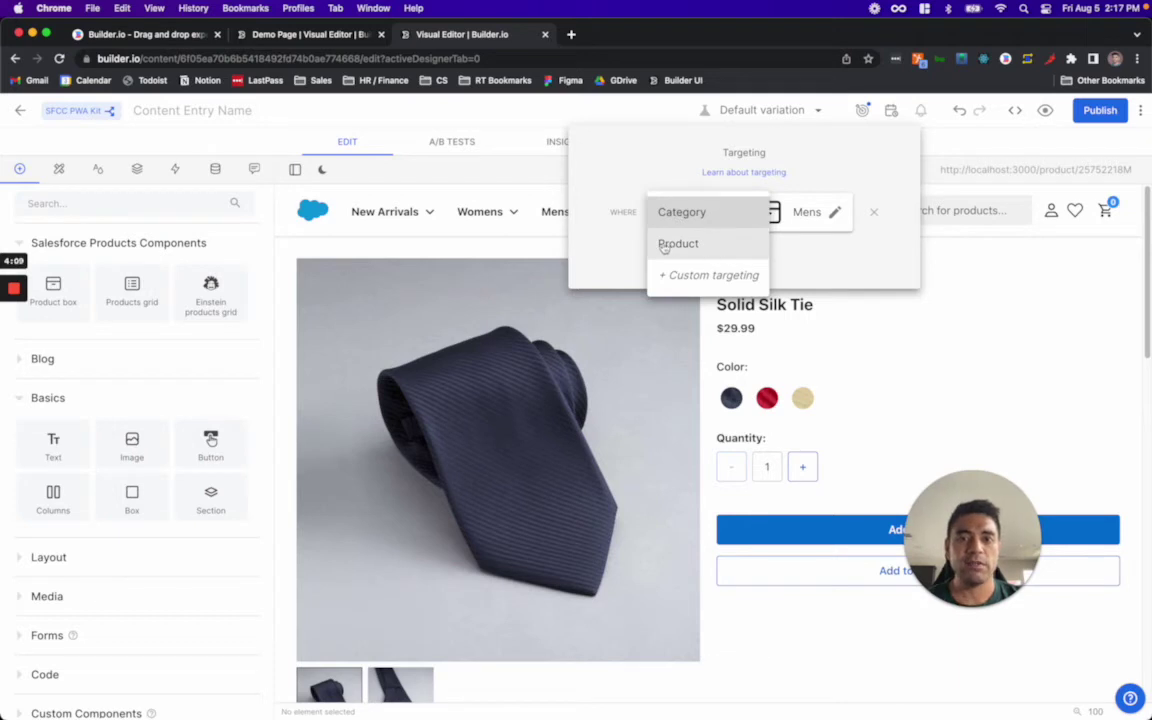
click(815, 264)
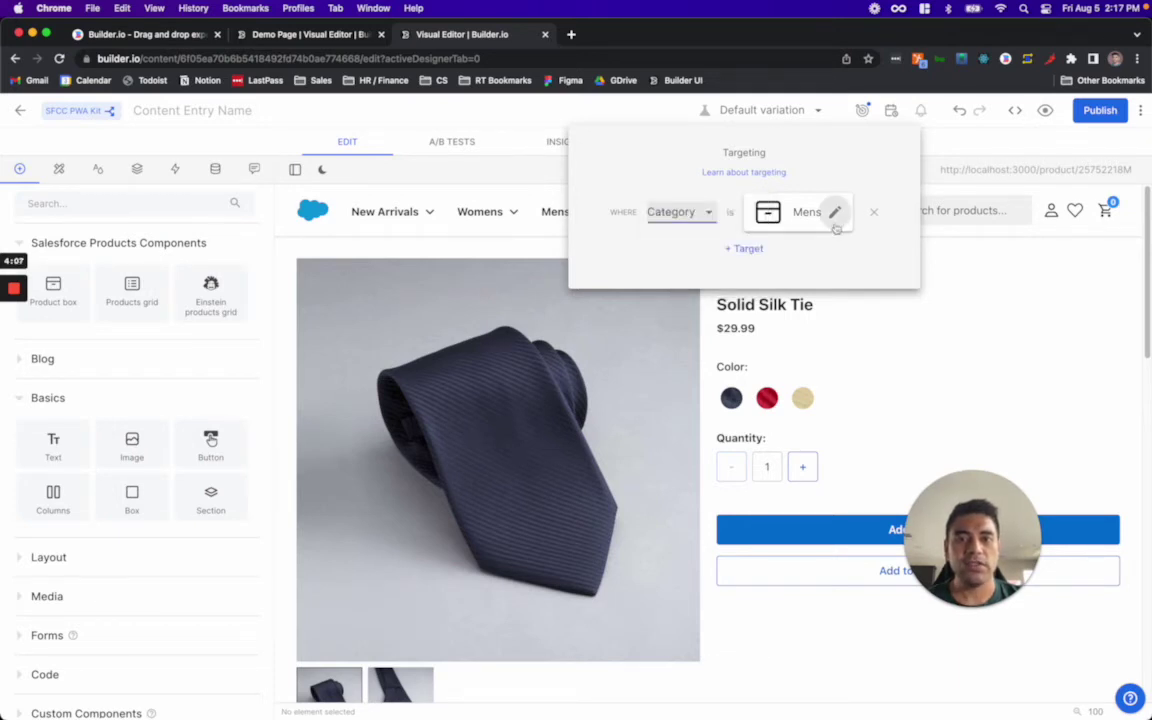
click(835, 220)
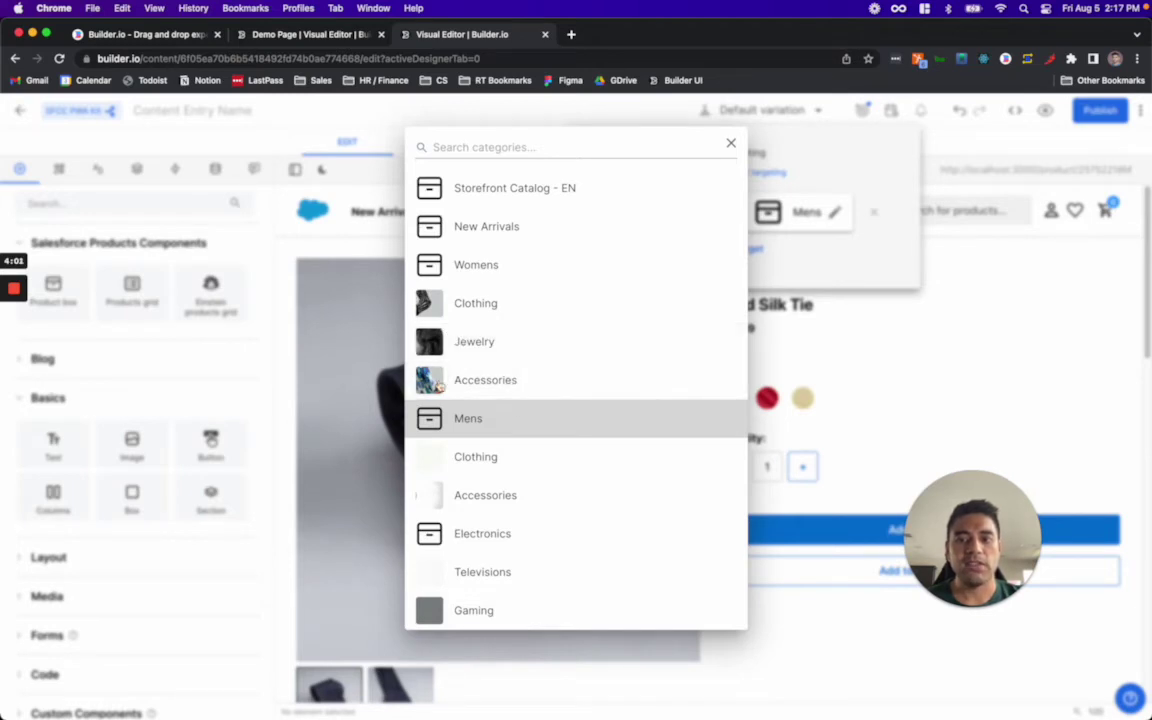
click(868, 264)
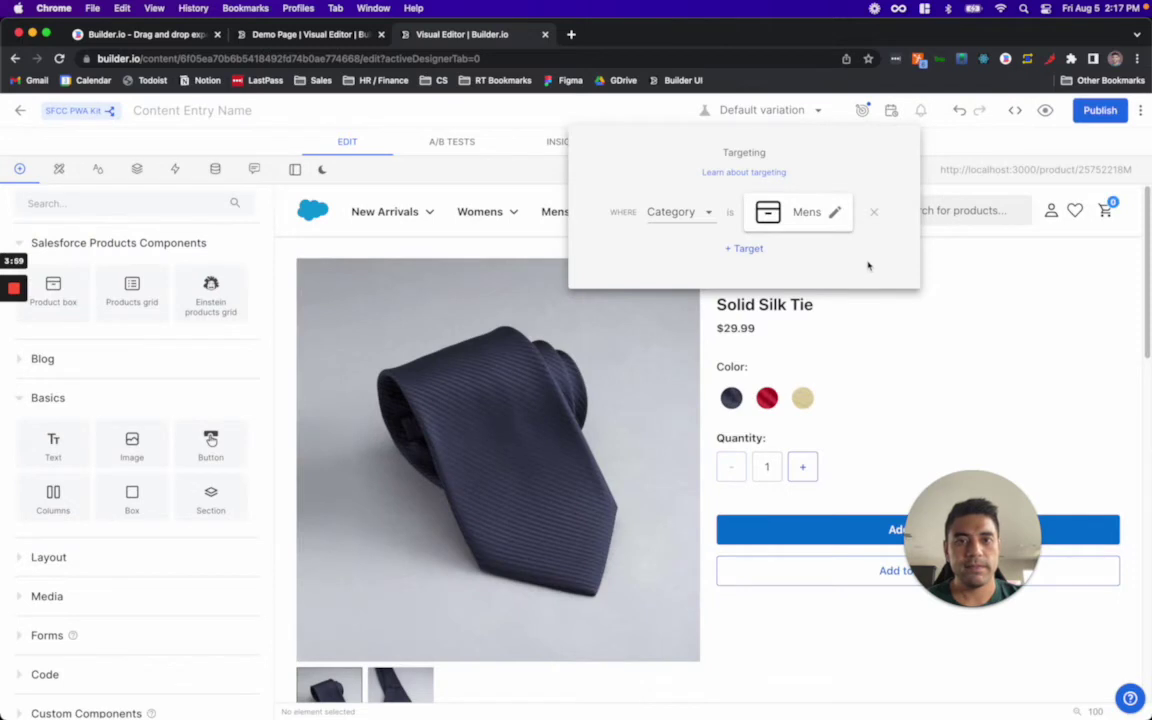
click(993, 153)
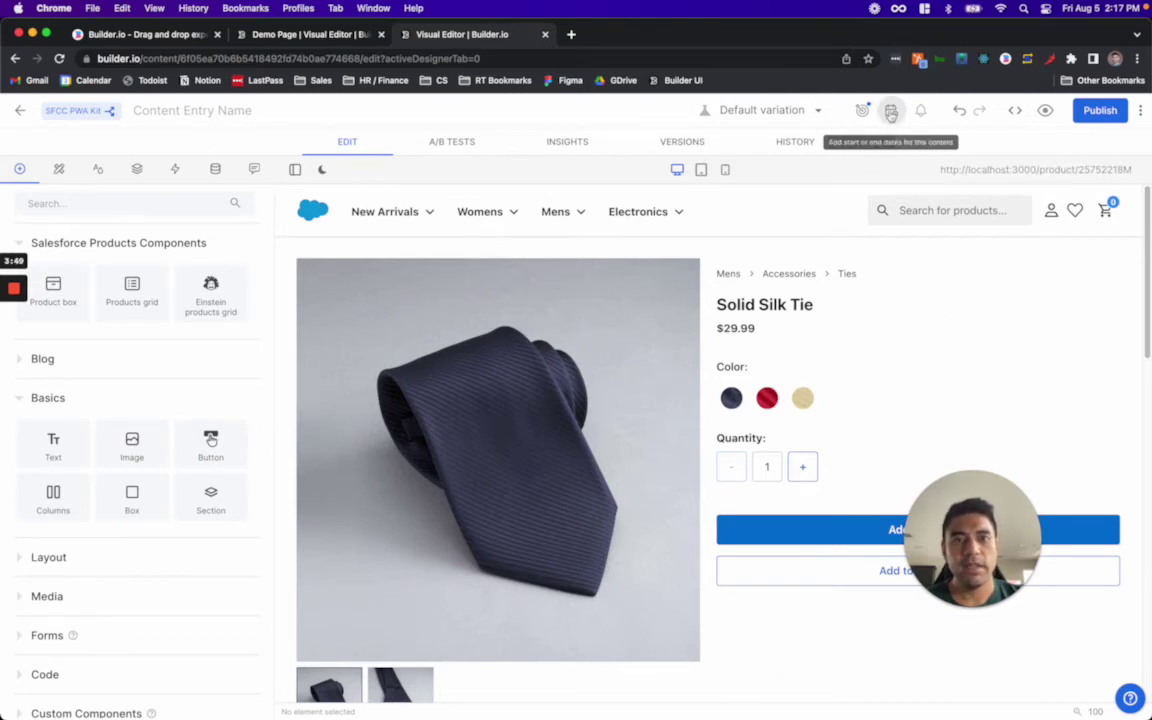
Step: Schedule the content to start on 8/08/22 at 12:00PM and end on 8/12/22 at 12:00PM
scroll(708, 450, down, 10)
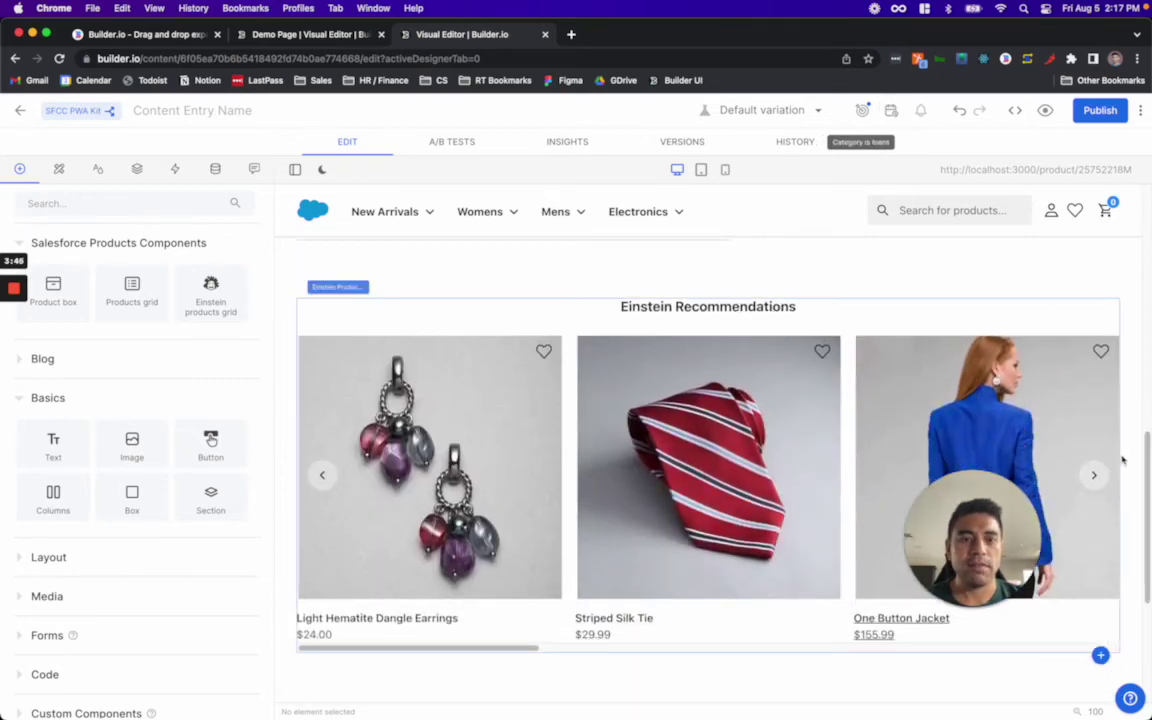
scroll(1144, 460, up, 10)
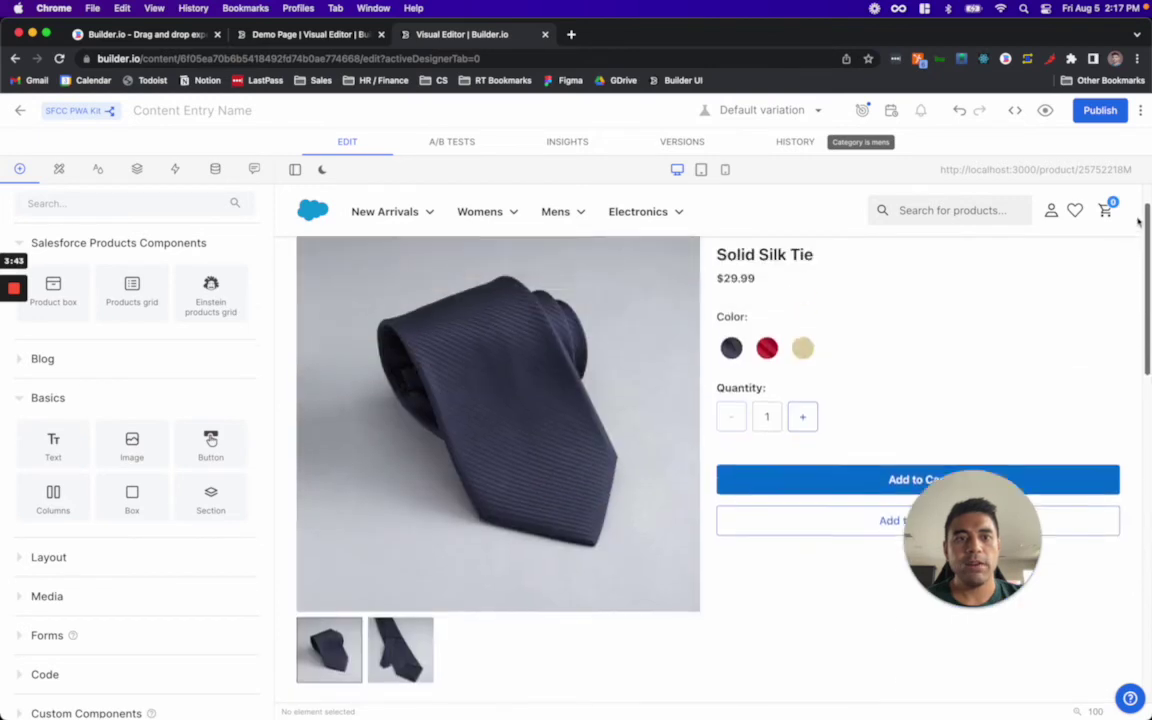
click(894, 110)
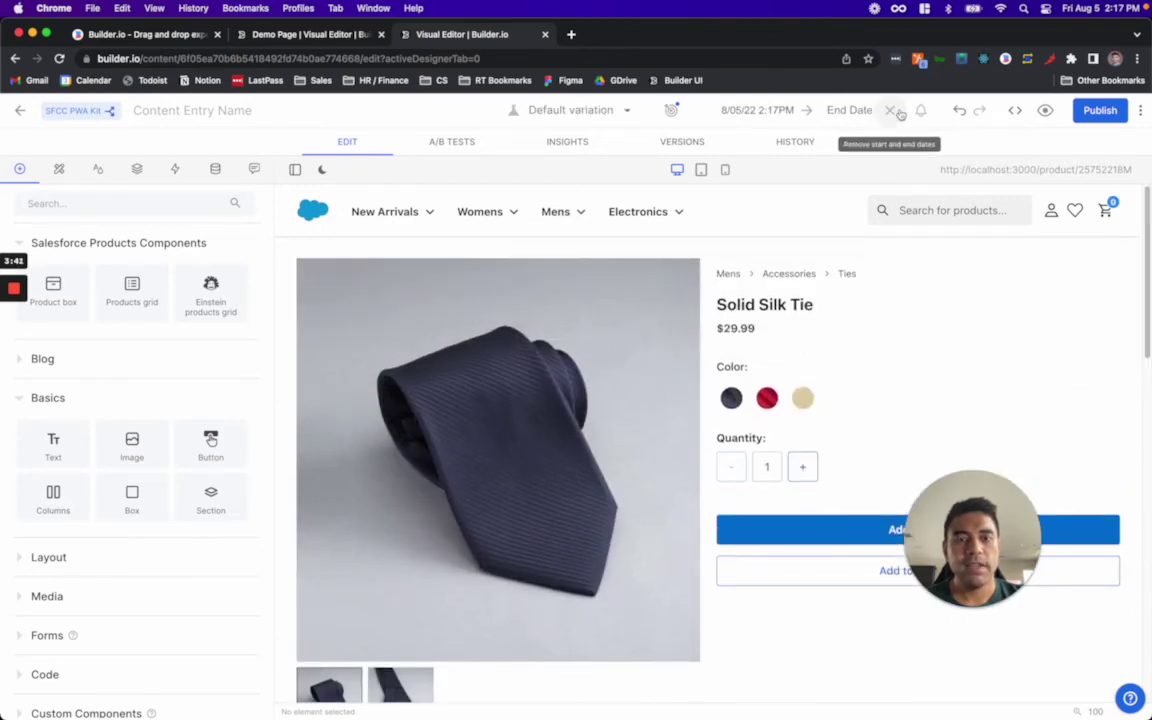
click(757, 110)
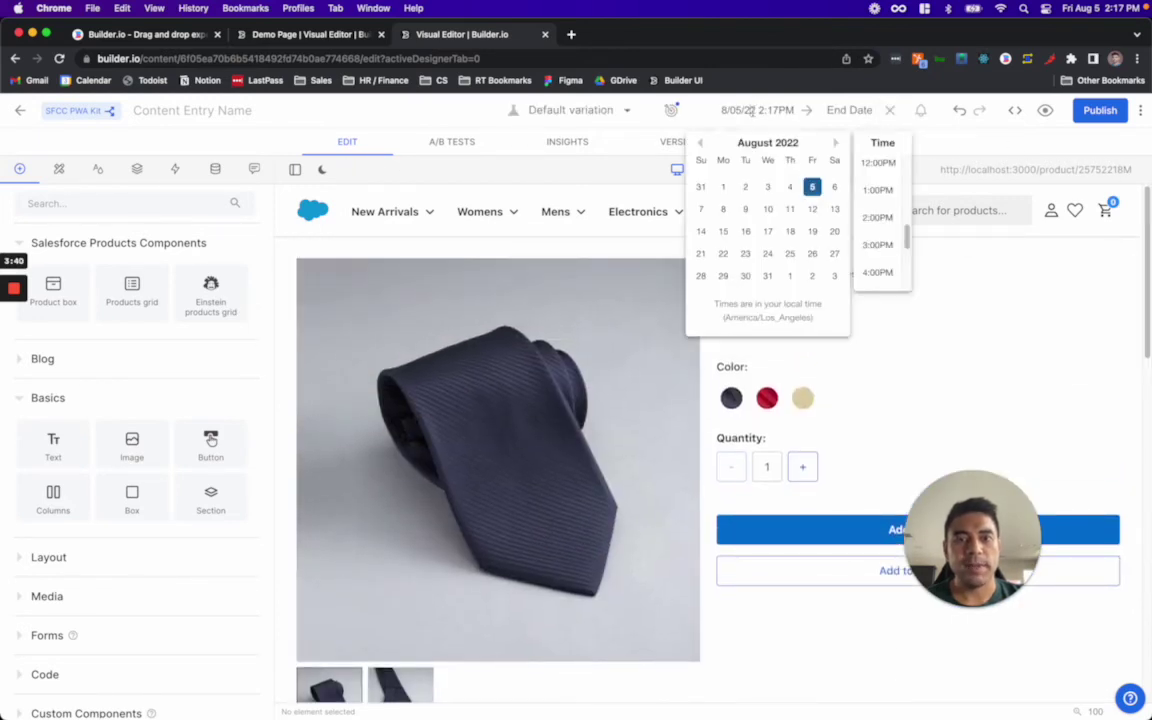
click(723, 210)
click(812, 162)
click(789, 110)
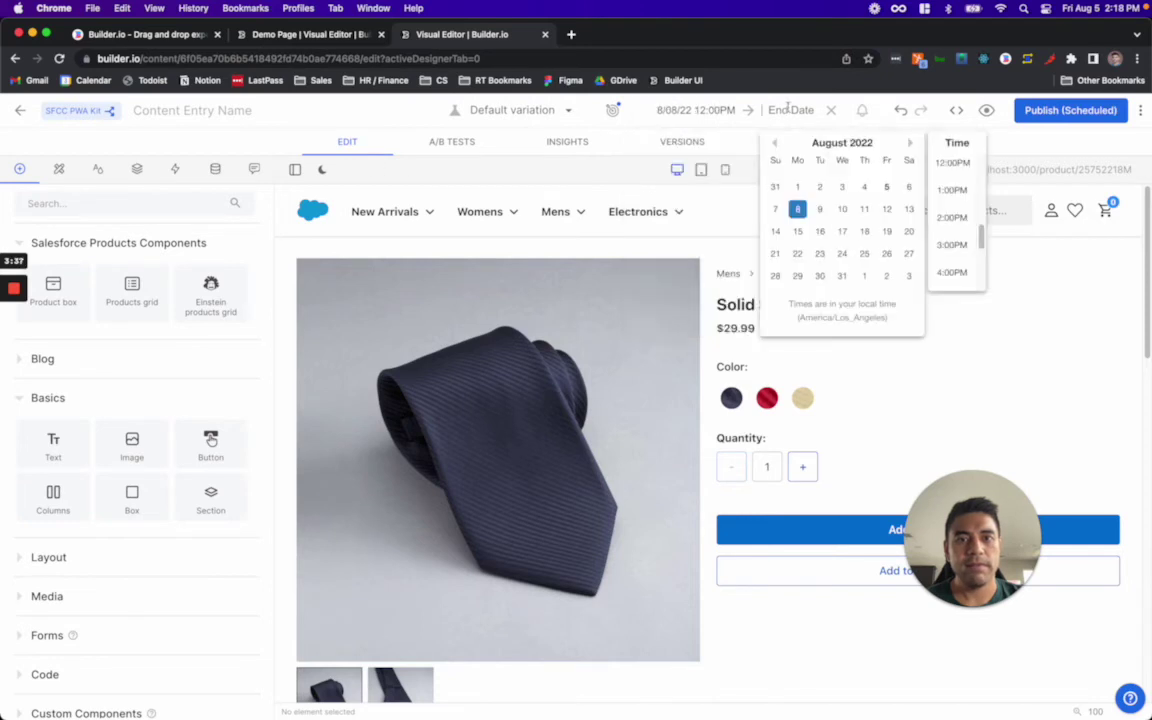
click(886, 208)
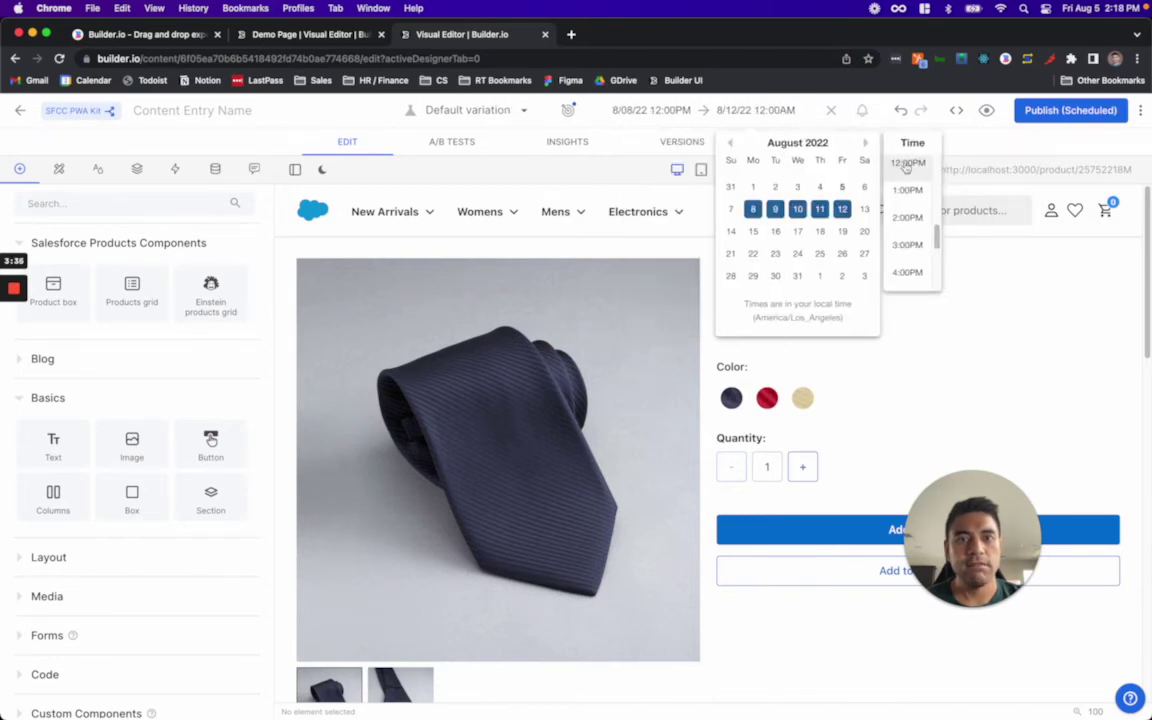
click(905, 162)
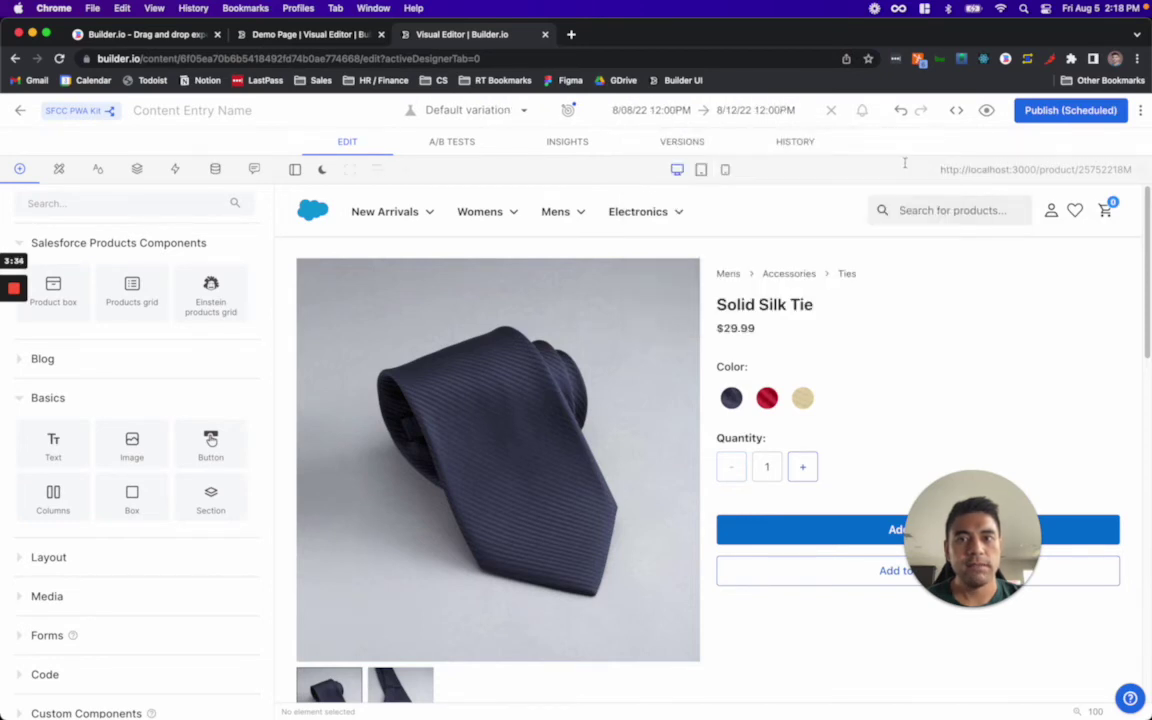
Step: Add a new A/B test variation to the product page content and delete it again
click(474, 142)
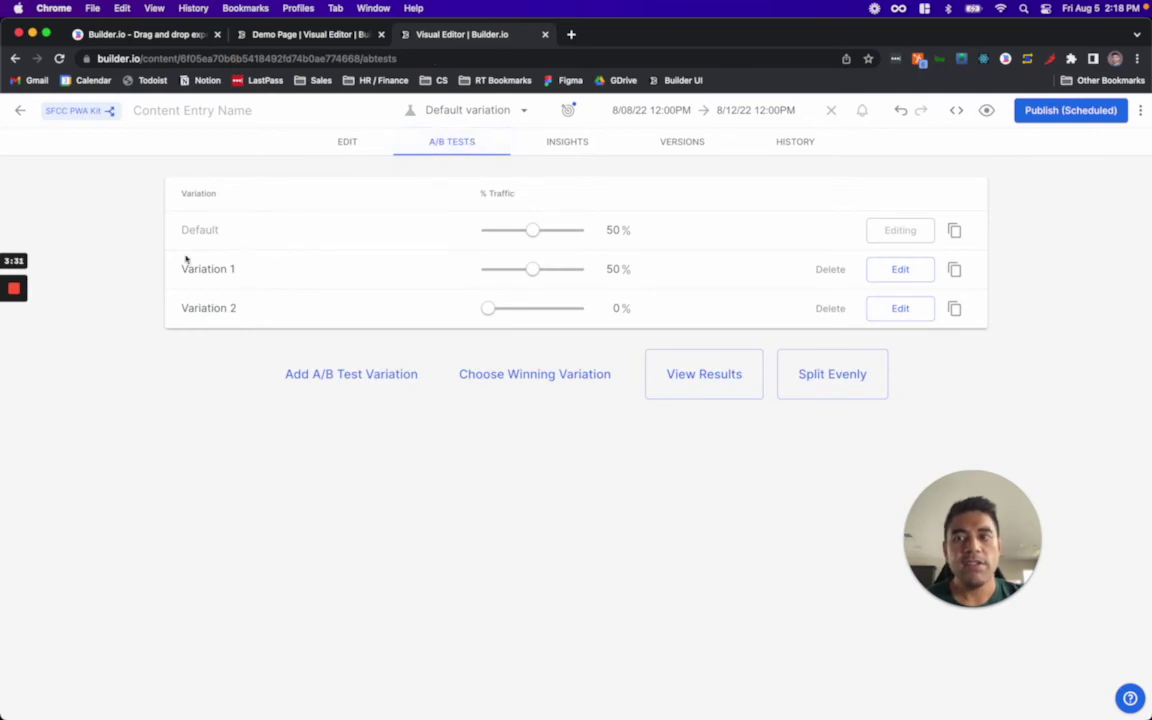
click(345, 374)
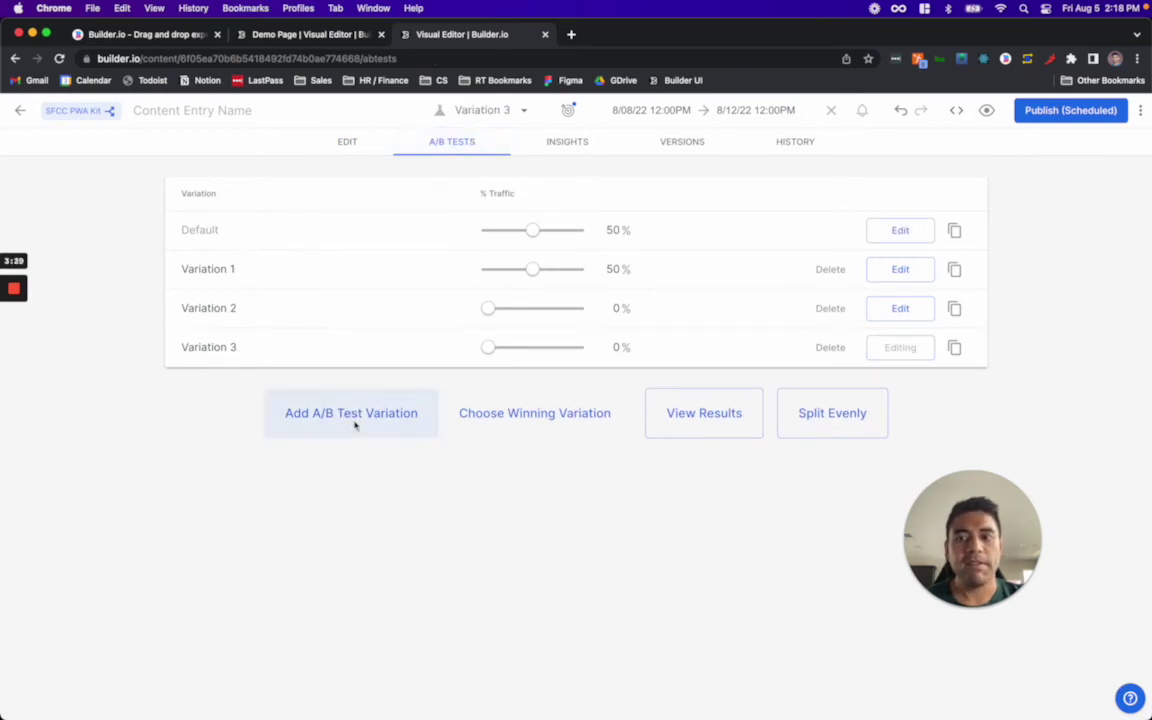
click(355, 414)
click(843, 388)
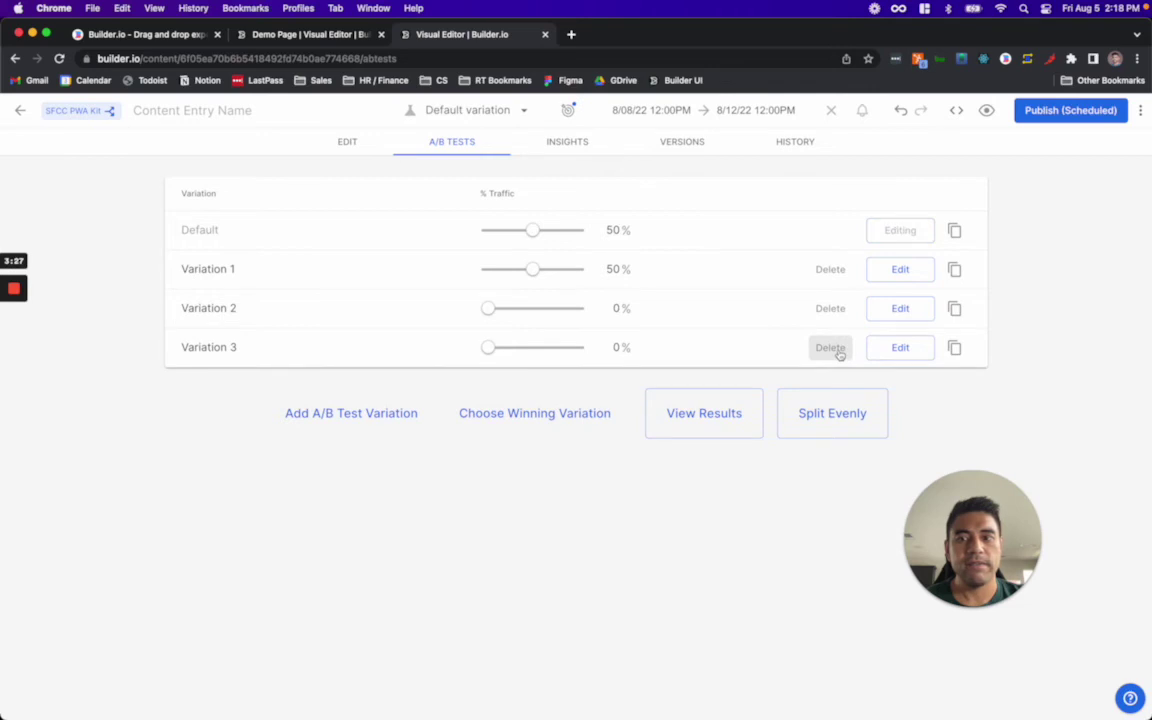
click(836, 348)
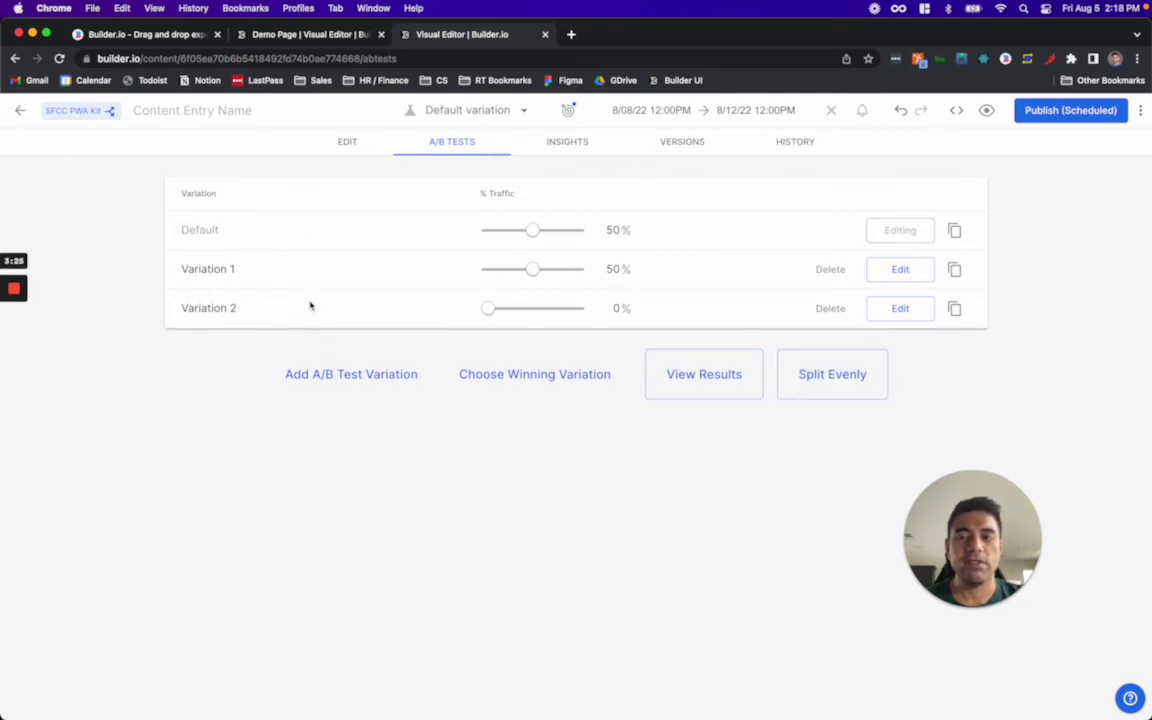
click(466, 110)
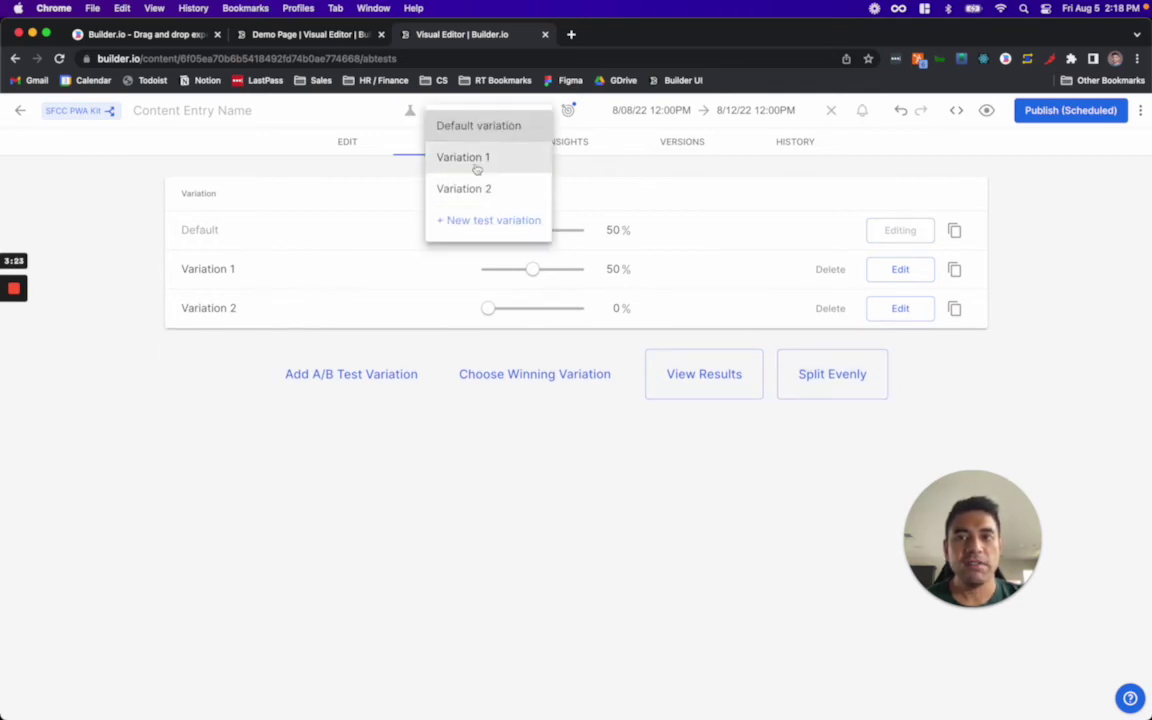
click(95, 196)
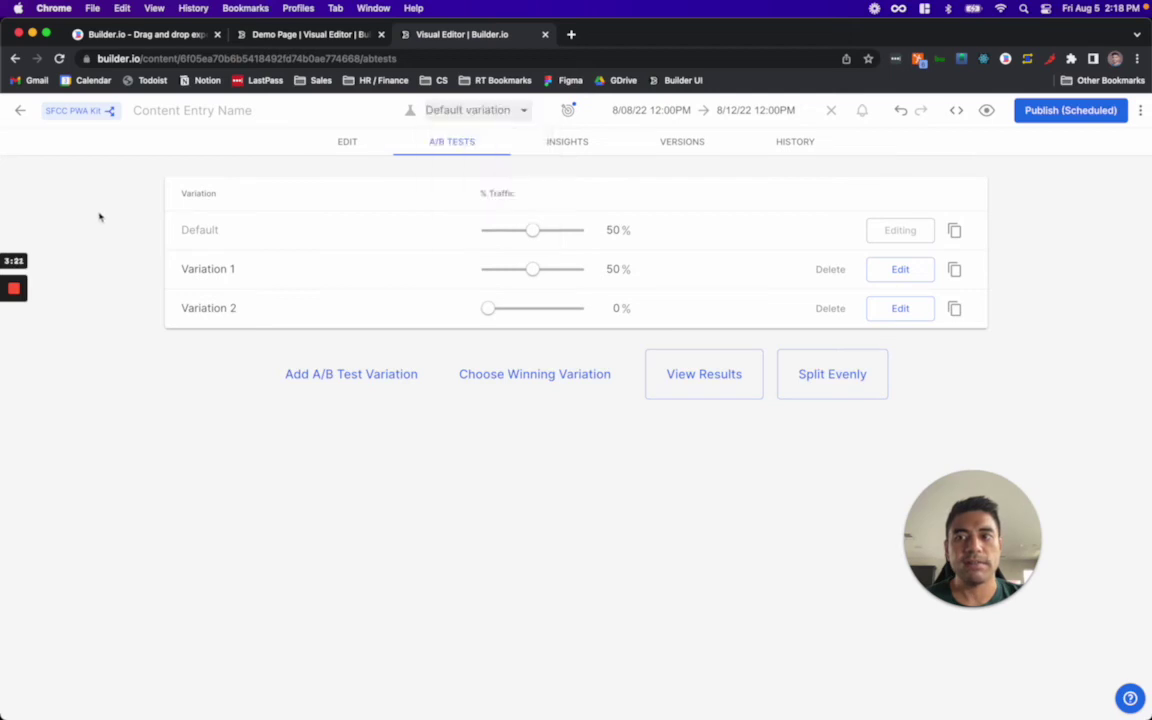
Step: Change the recommender of the Einstein Recommendations grid on the product page to viewed-recently-einstein
click(347, 142)
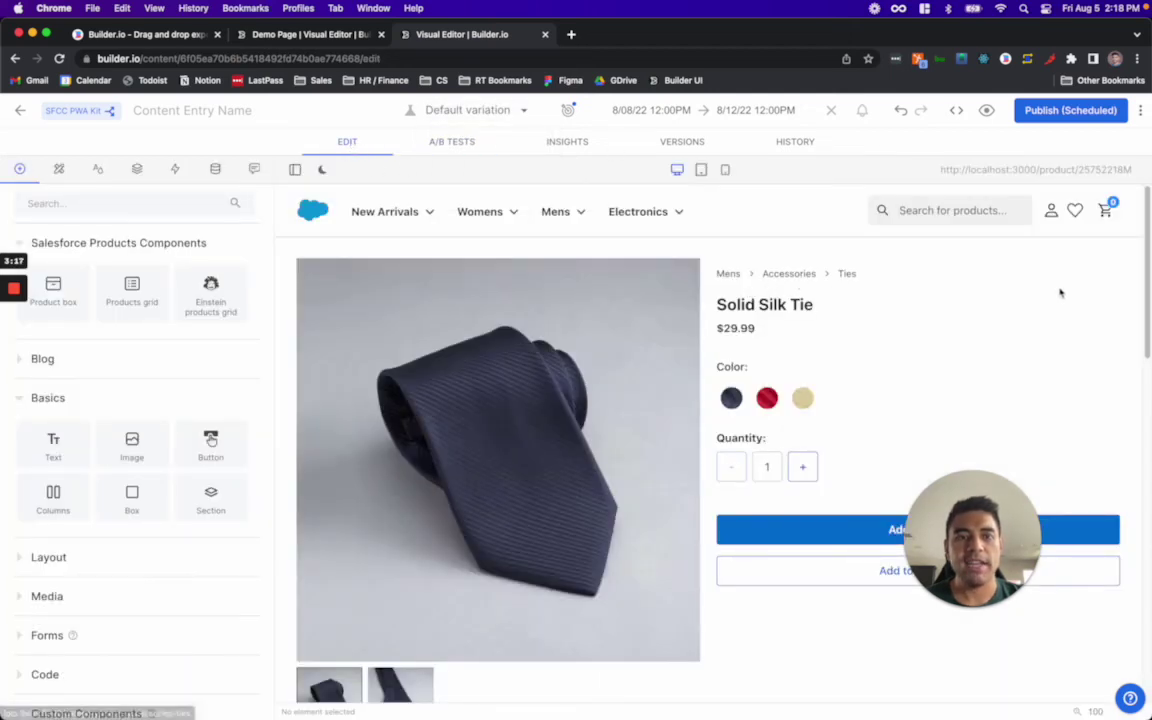
scroll(1148, 420, down, 3)
scroll(1148, 420, down, 4)
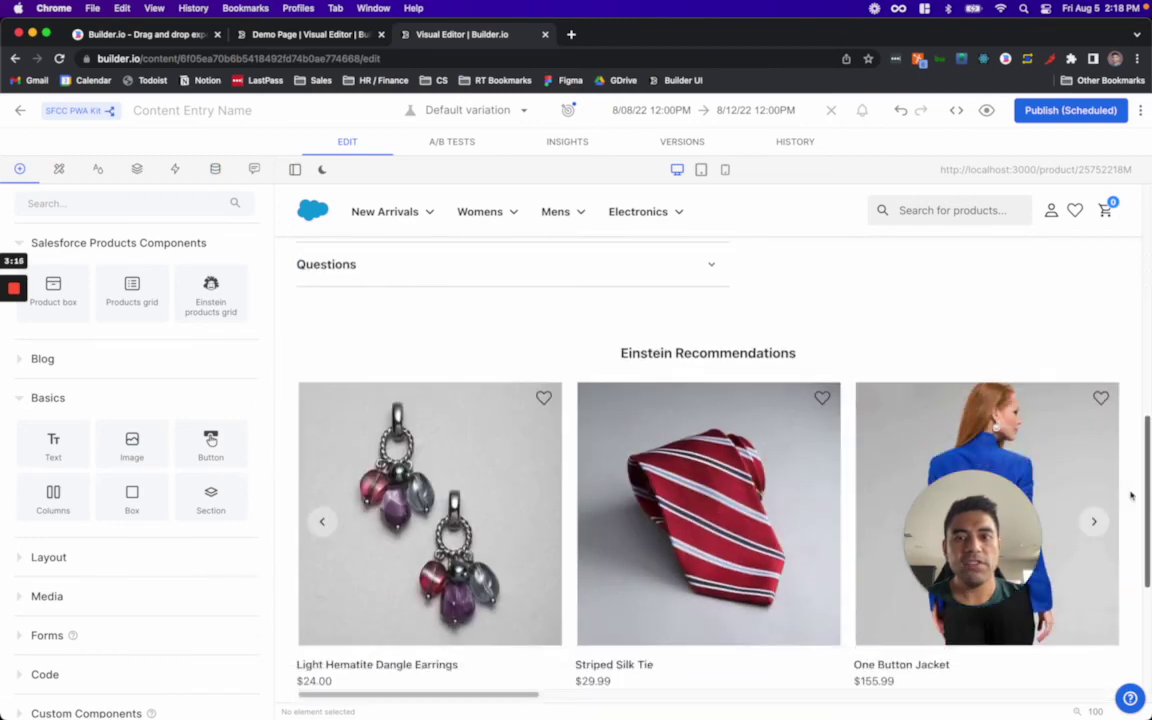
click(537, 365)
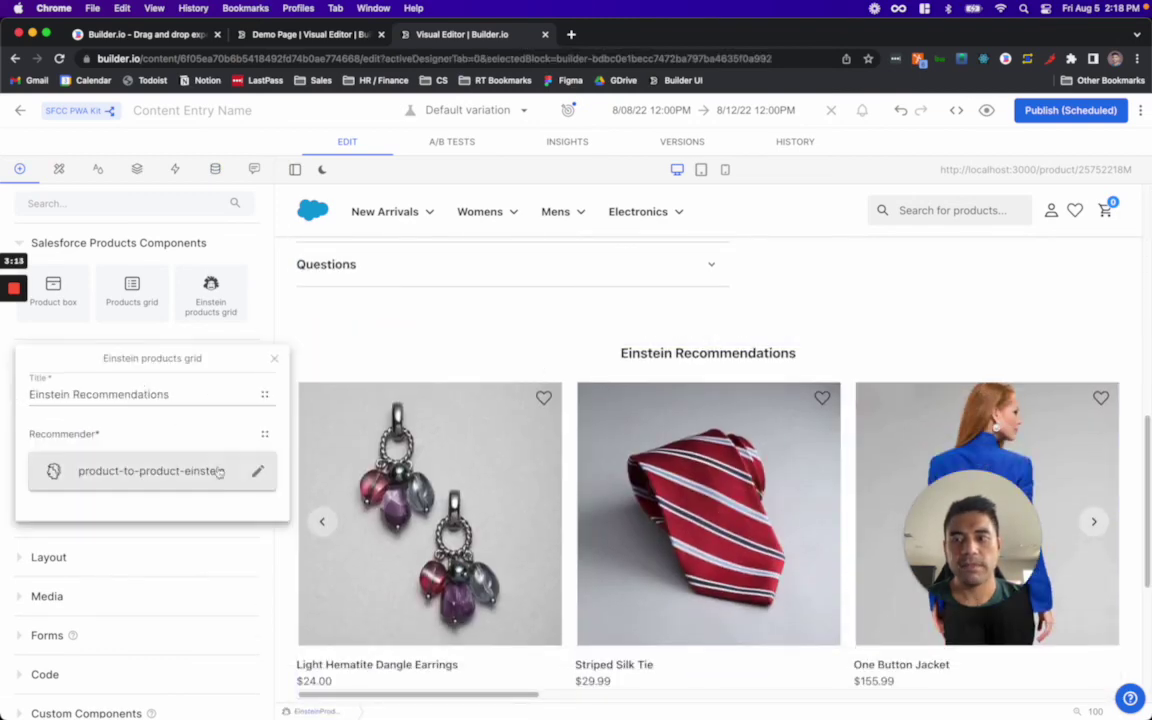
click(256, 474)
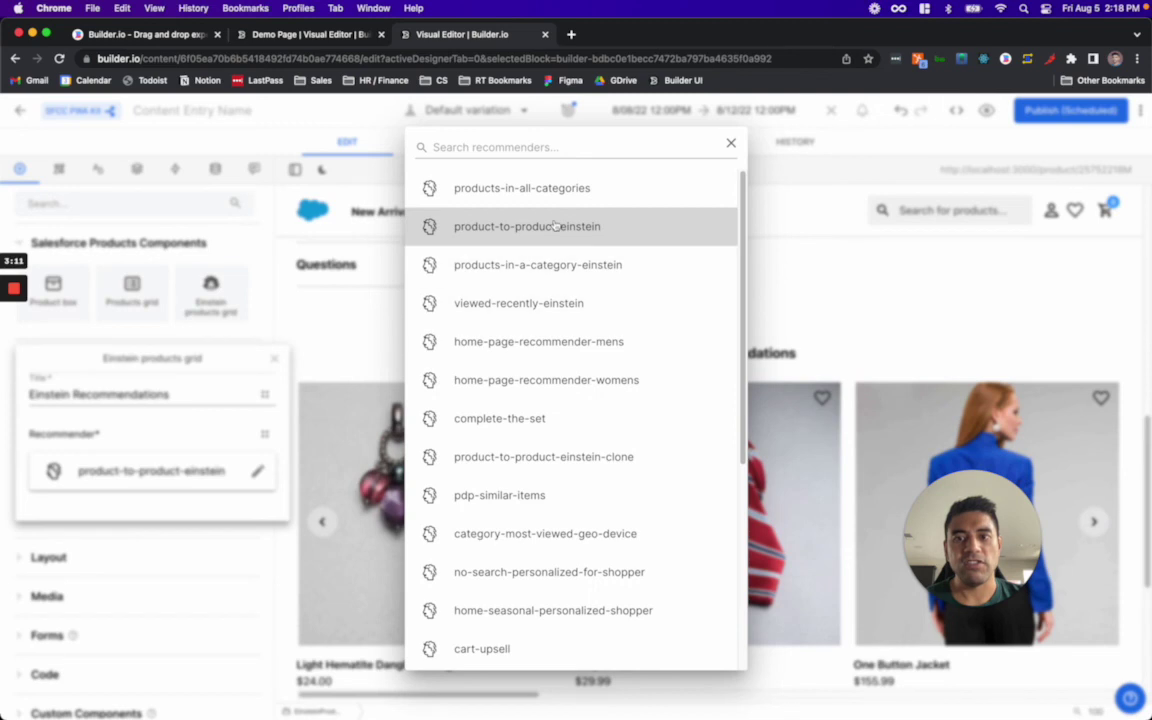
click(537, 305)
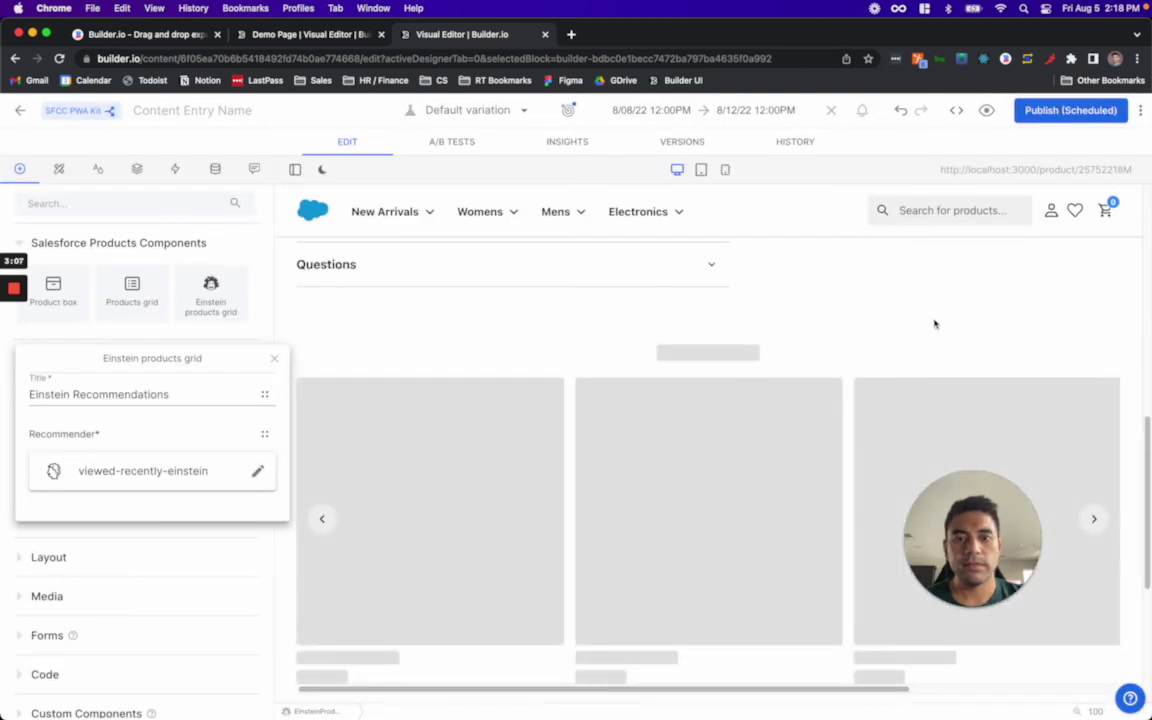
drag(1148, 440, 1150, 221)
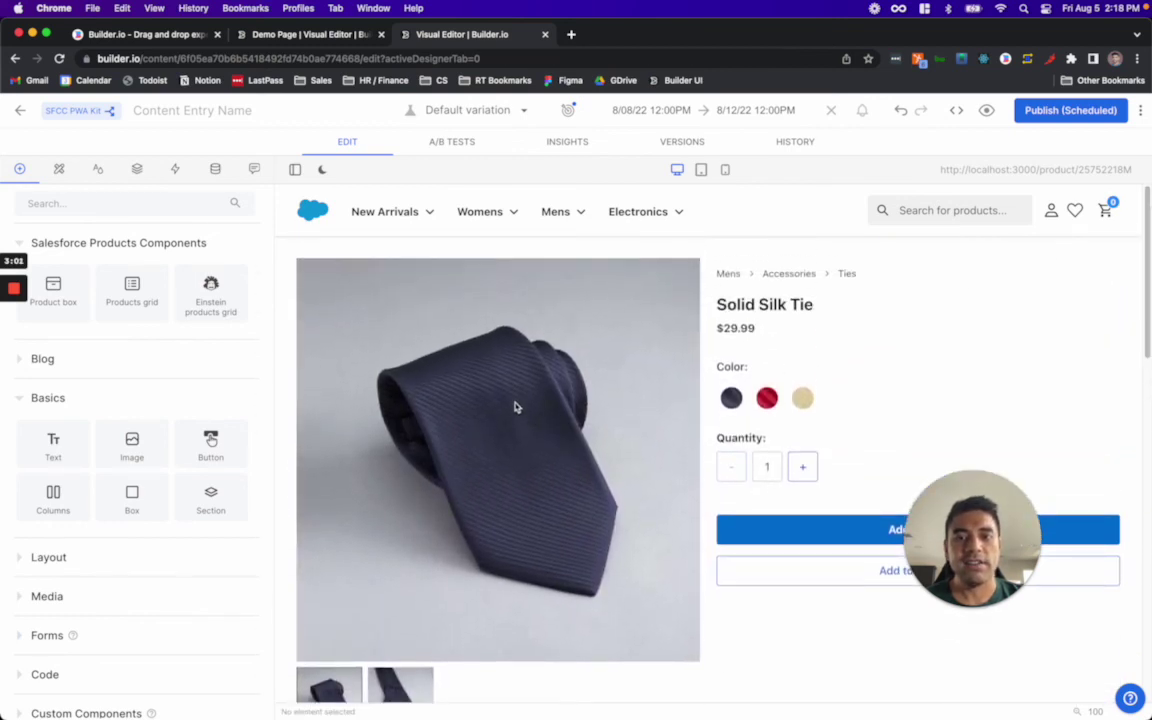